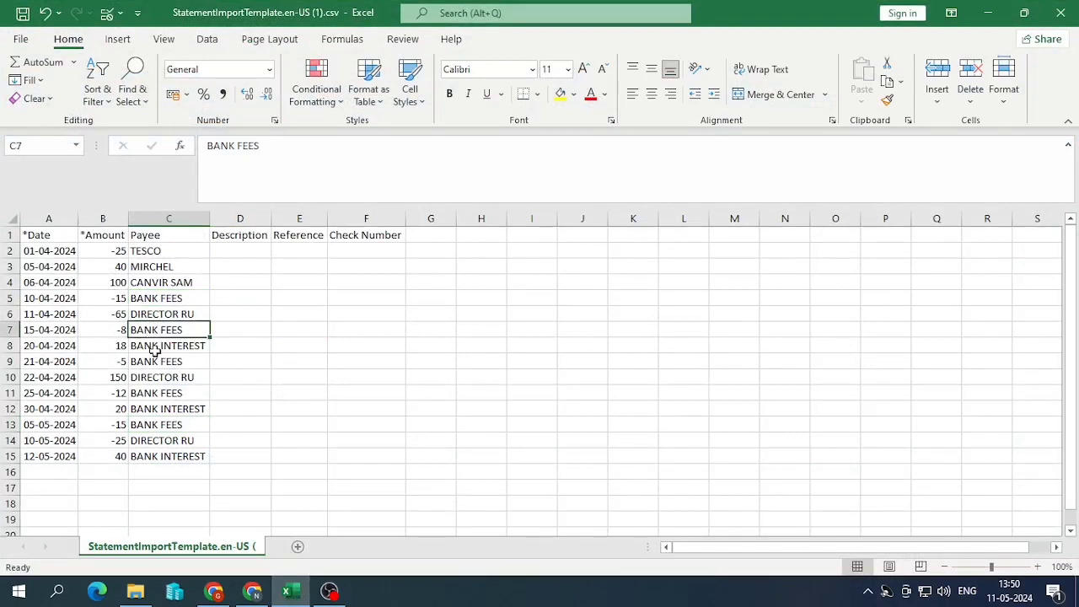
Step: Examine the recurring BANK FEES entries in the Payee column of the bank statement file
click(159, 361)
click(155, 390)
click(155, 422)
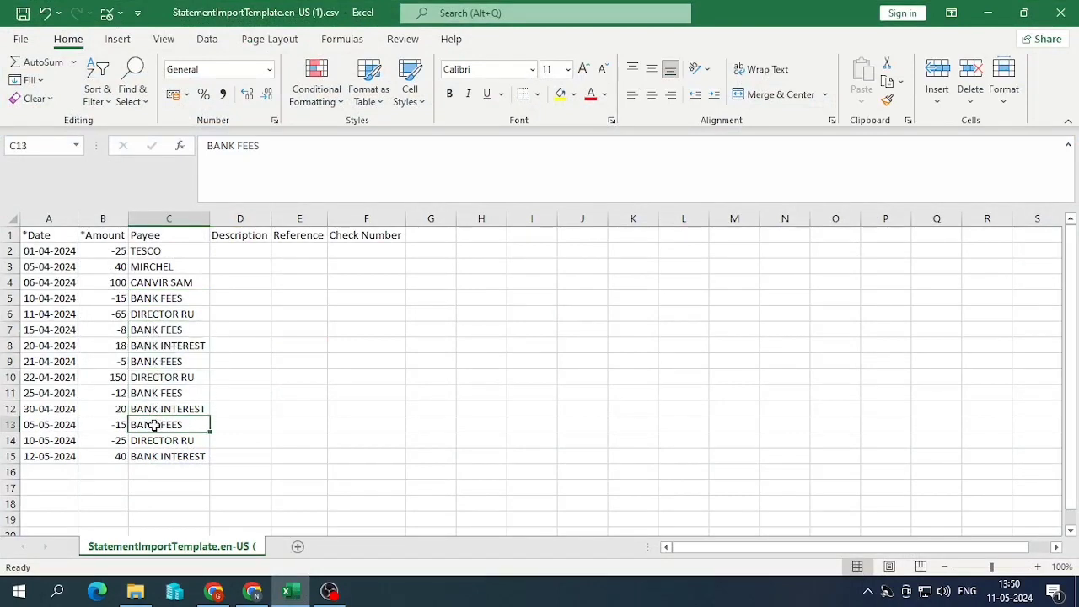
click(145, 300)
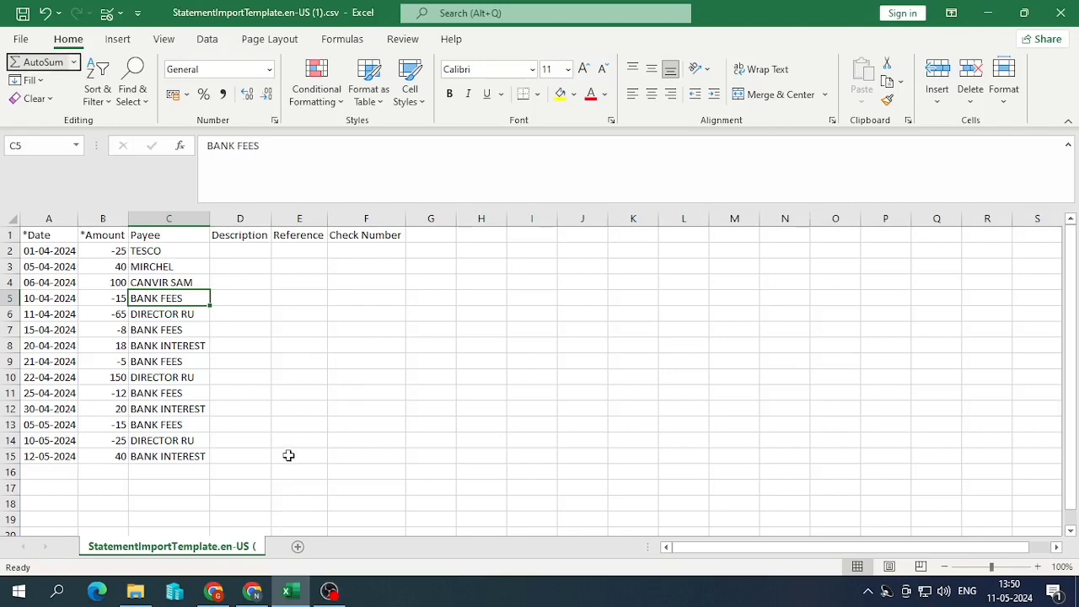
Step: Switch to Xero and open the bank rules from the NatWest Bank Current Account in the bank accounts list
key(alt+Tab)
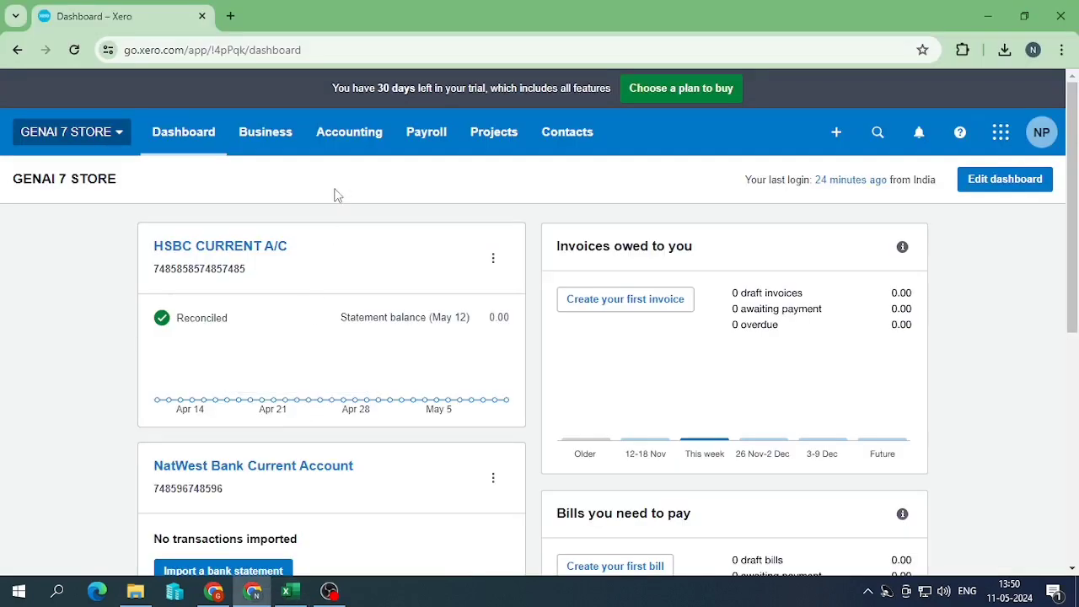
click(342, 145)
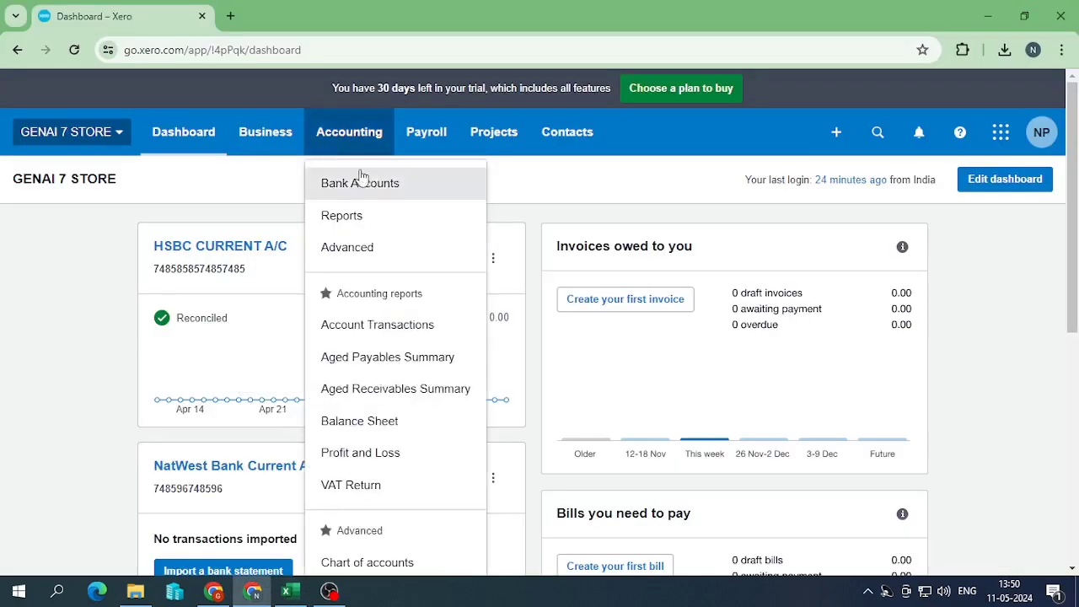
click(359, 180)
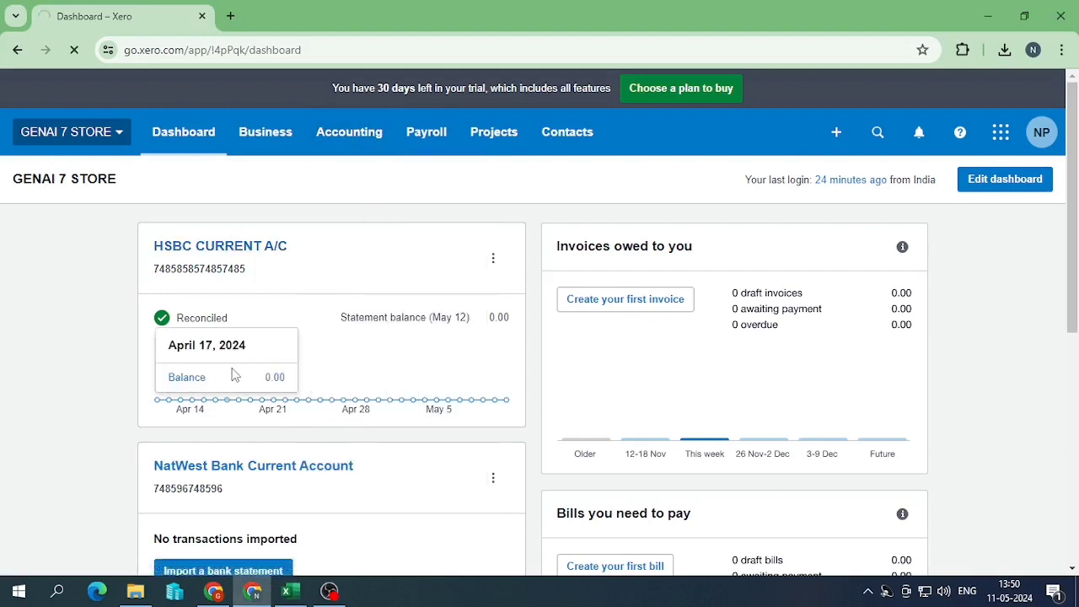
scroll(279, 329, down, 2)
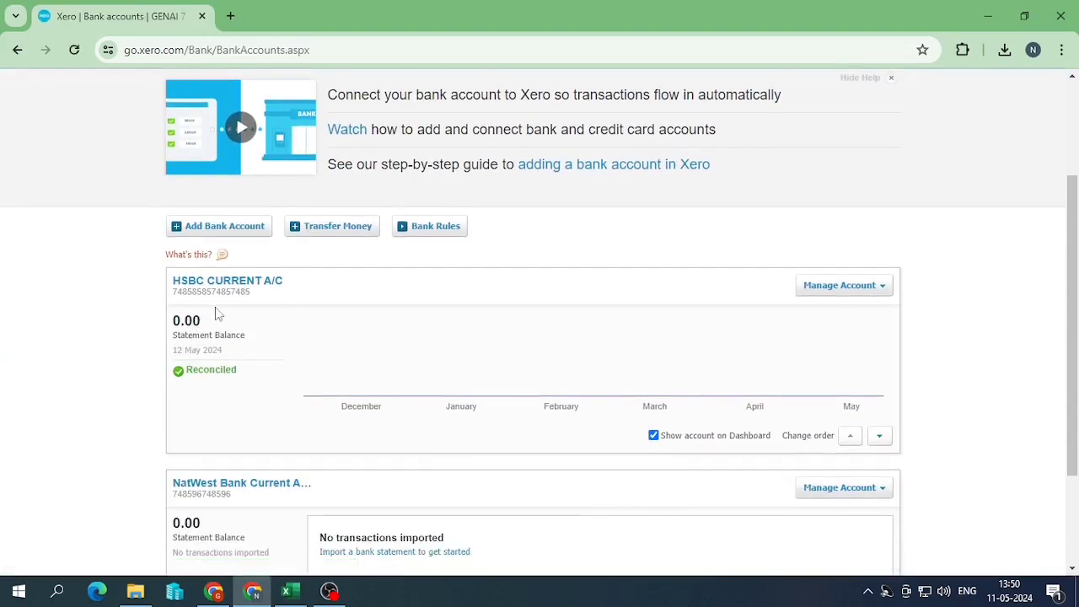
scroll(253, 329, down, 2)
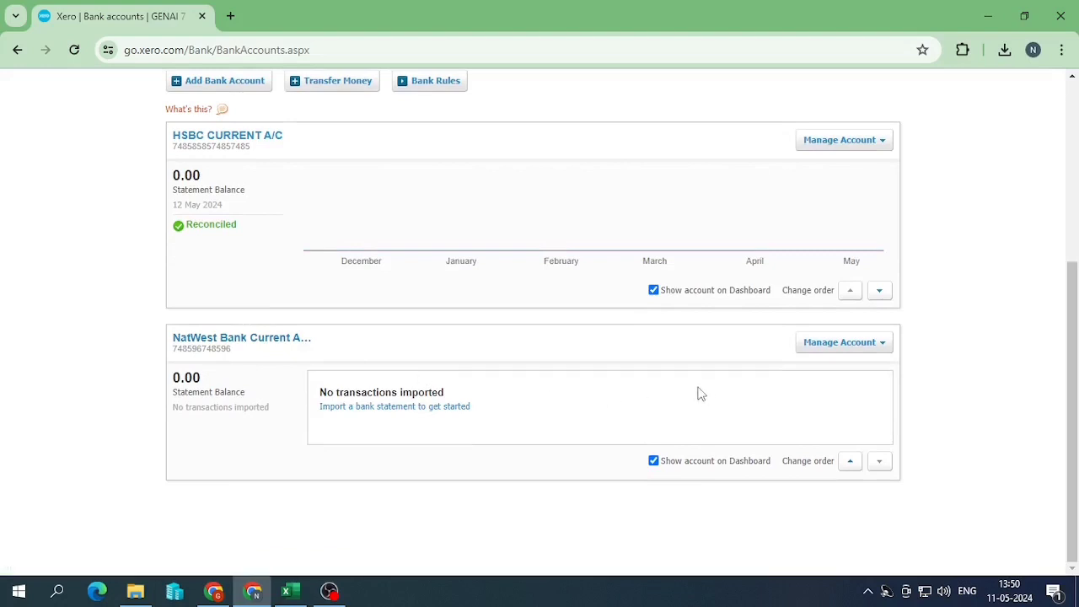
click(872, 350)
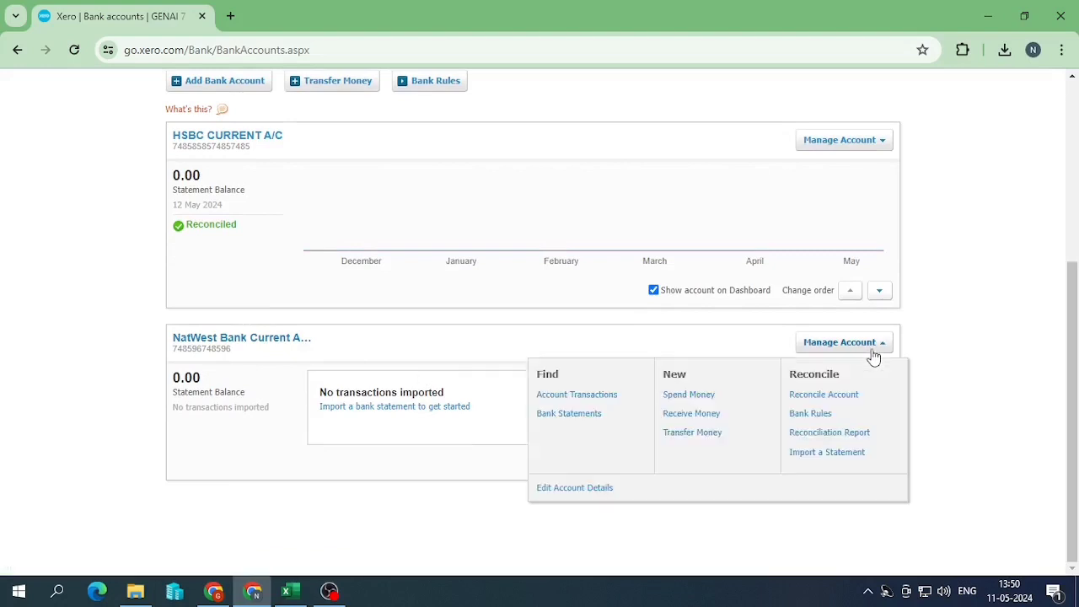
click(812, 414)
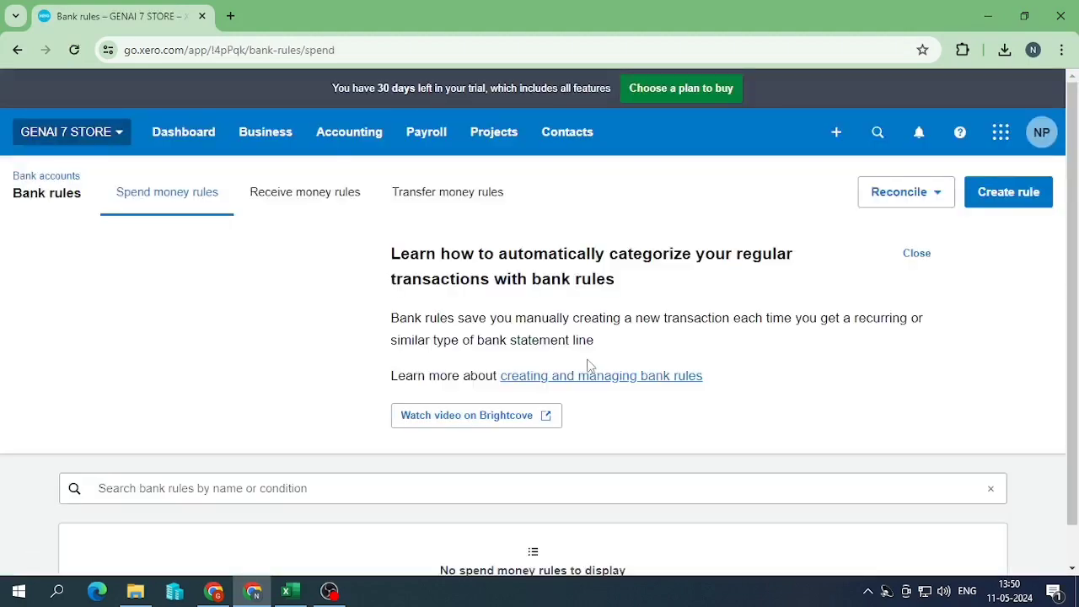
Step: Start creating a new spend money rule
scroll(674, 416, down, 1)
scroll(350, 381, up, 1)
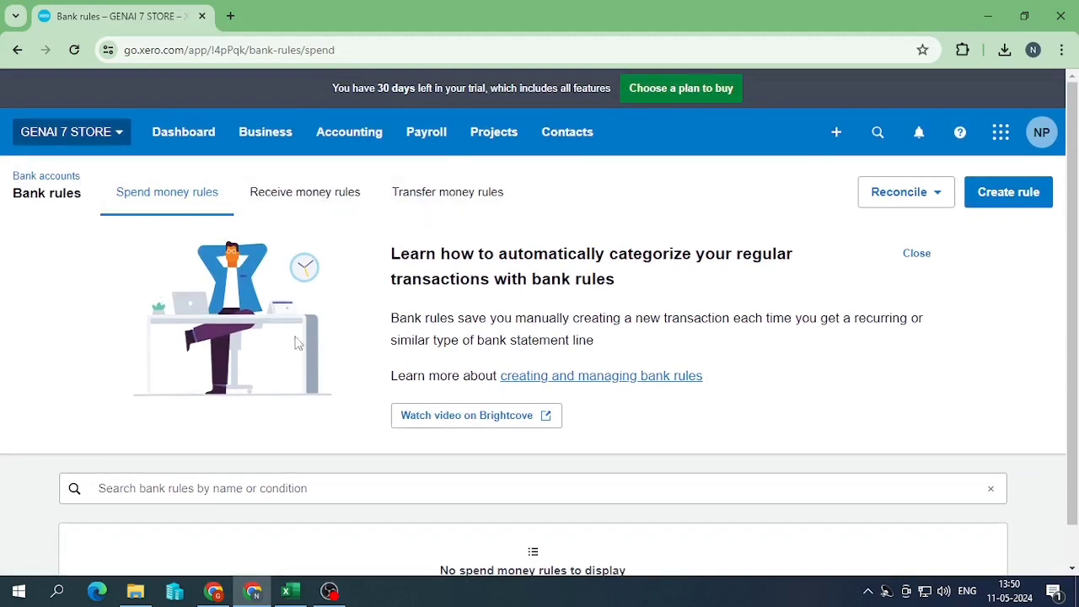
scroll(283, 362, down, 1)
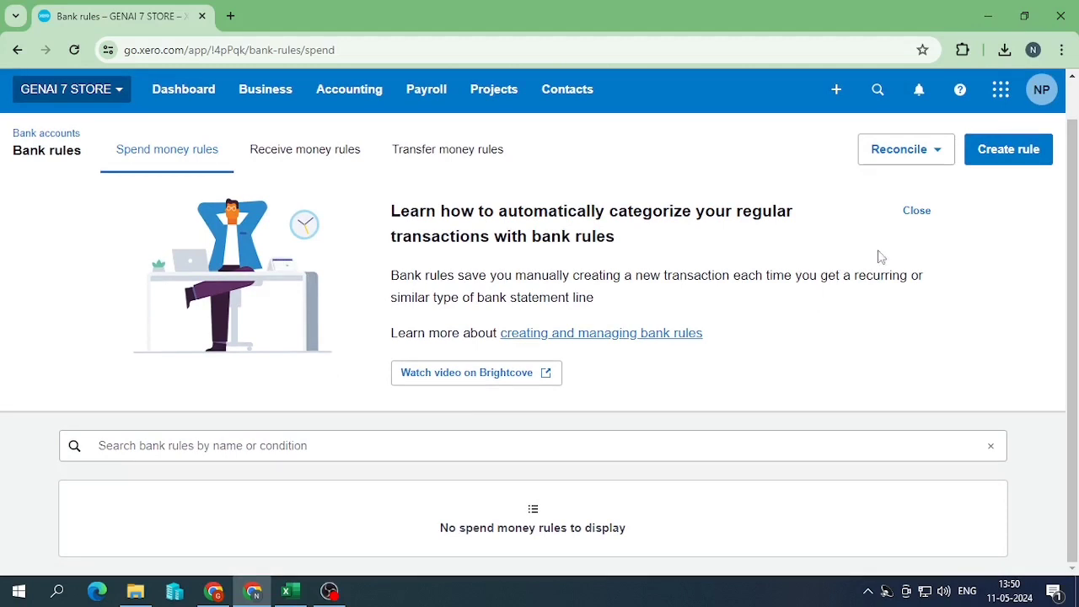
click(974, 162)
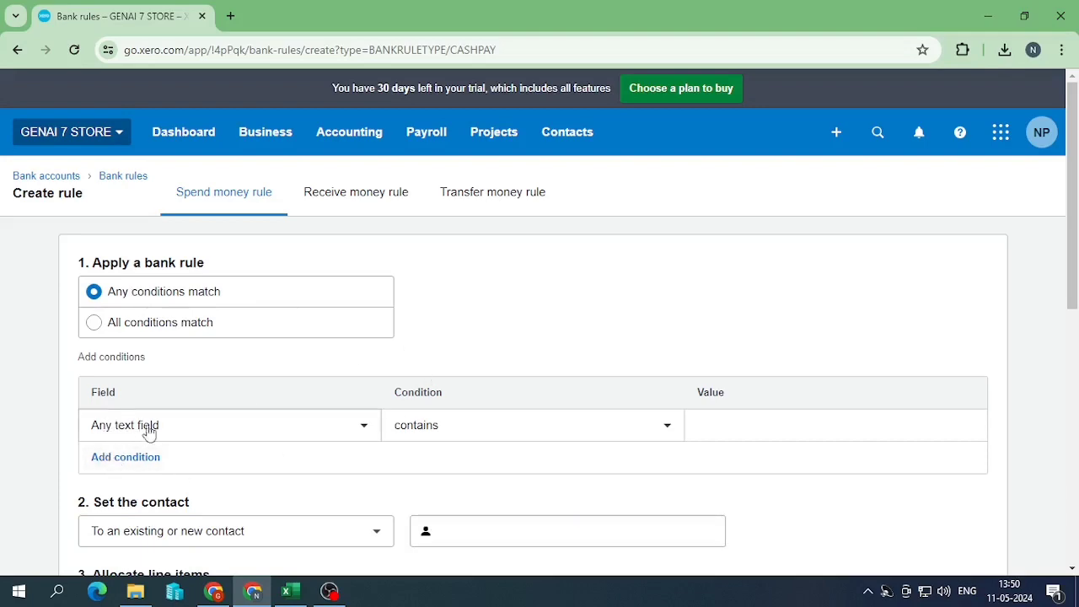
Step: Apply the rule when any conditions match, with the condition that any text field contains "fees"
scroll(412, 315, down, 3)
scroll(284, 431, up, 3)
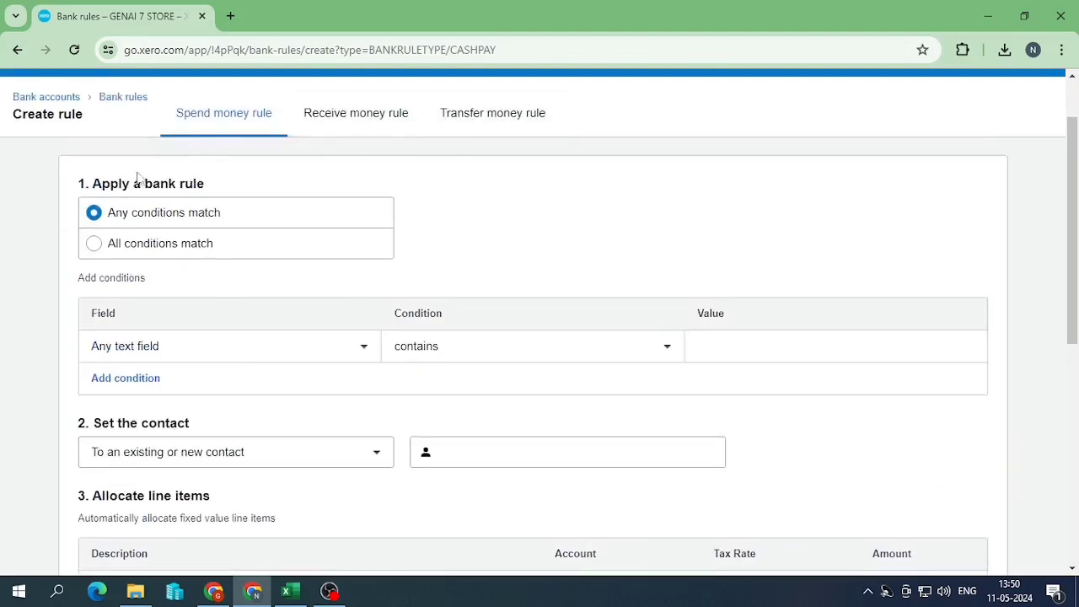
click(152, 250)
click(150, 223)
click(150, 349)
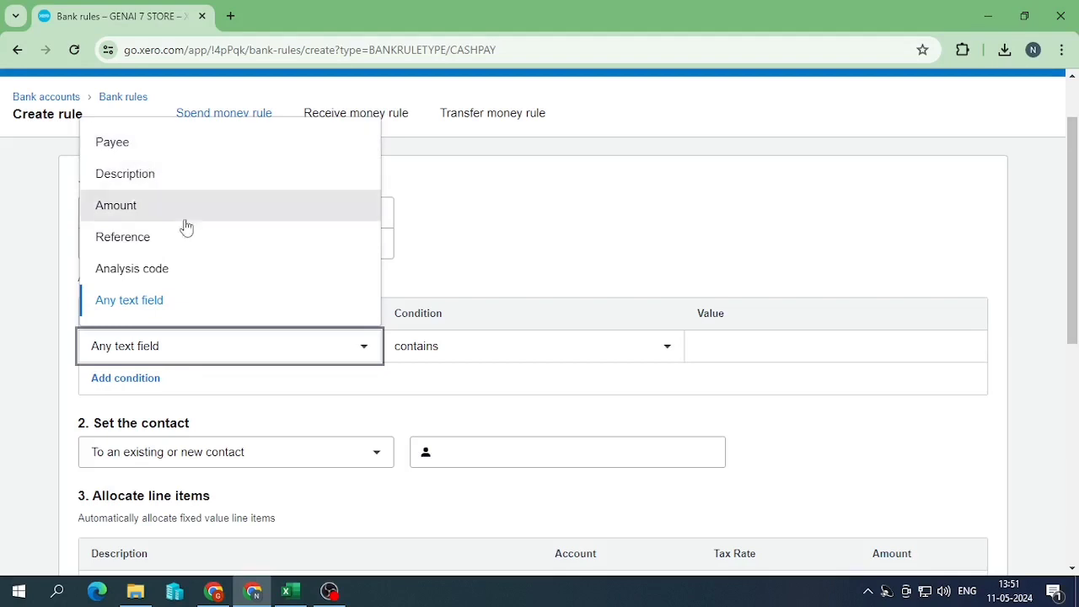
click(149, 349)
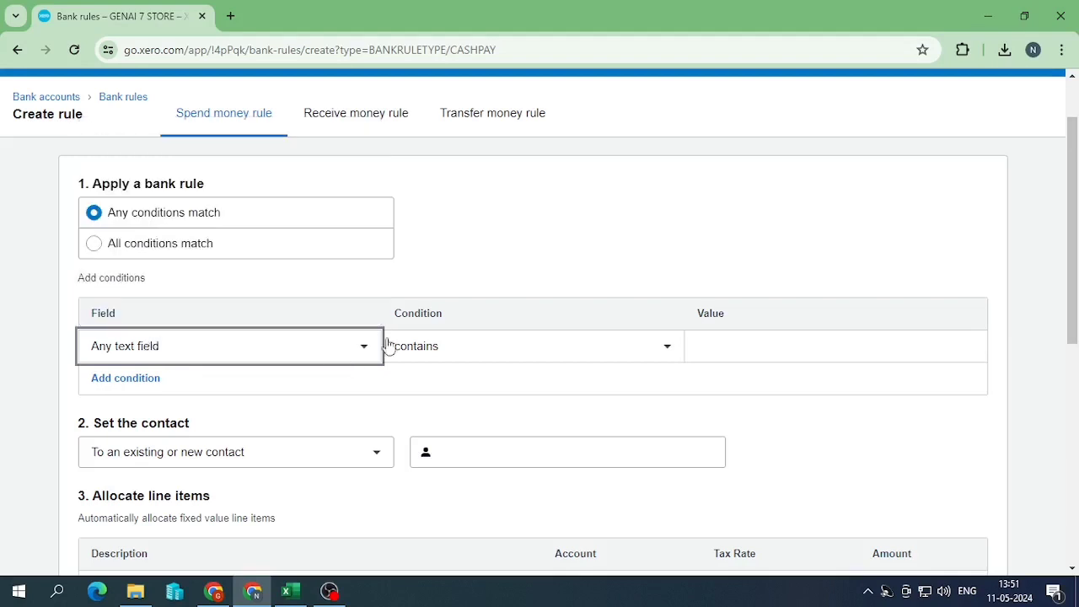
click(446, 346)
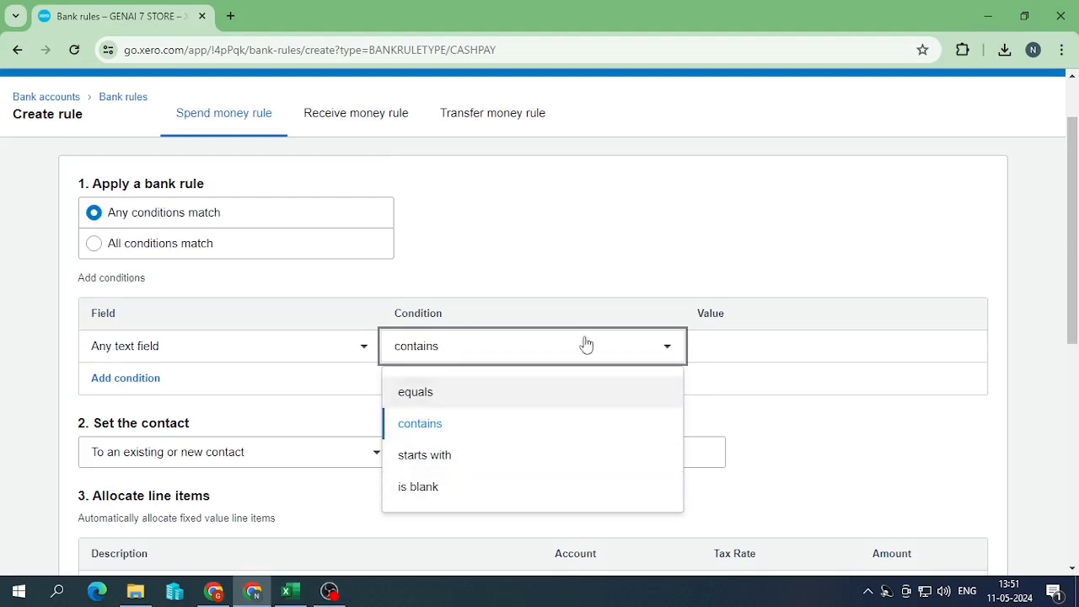
click(732, 343)
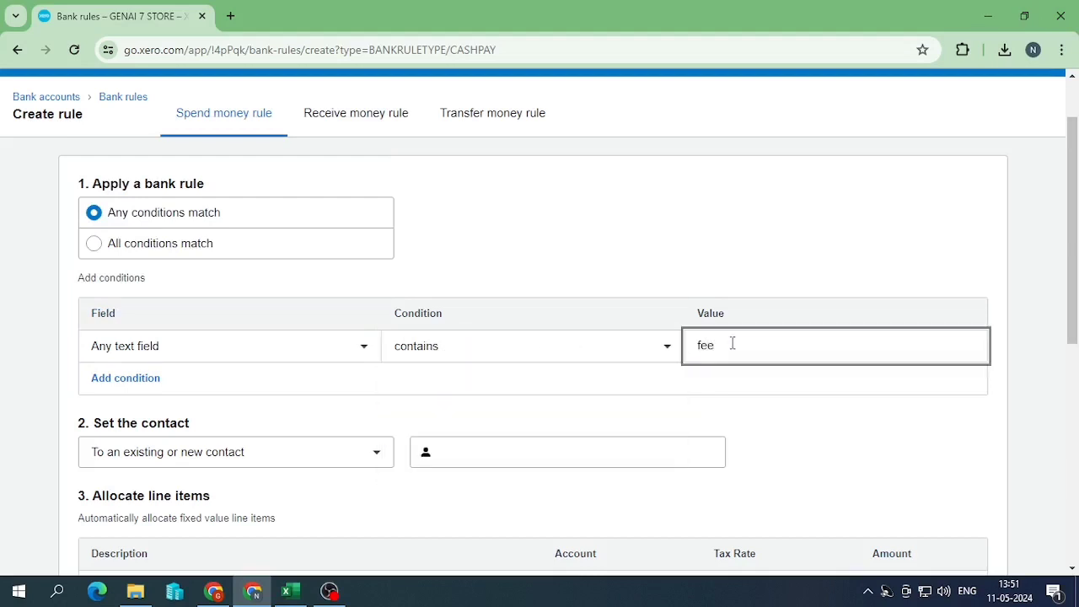
key(Tab)
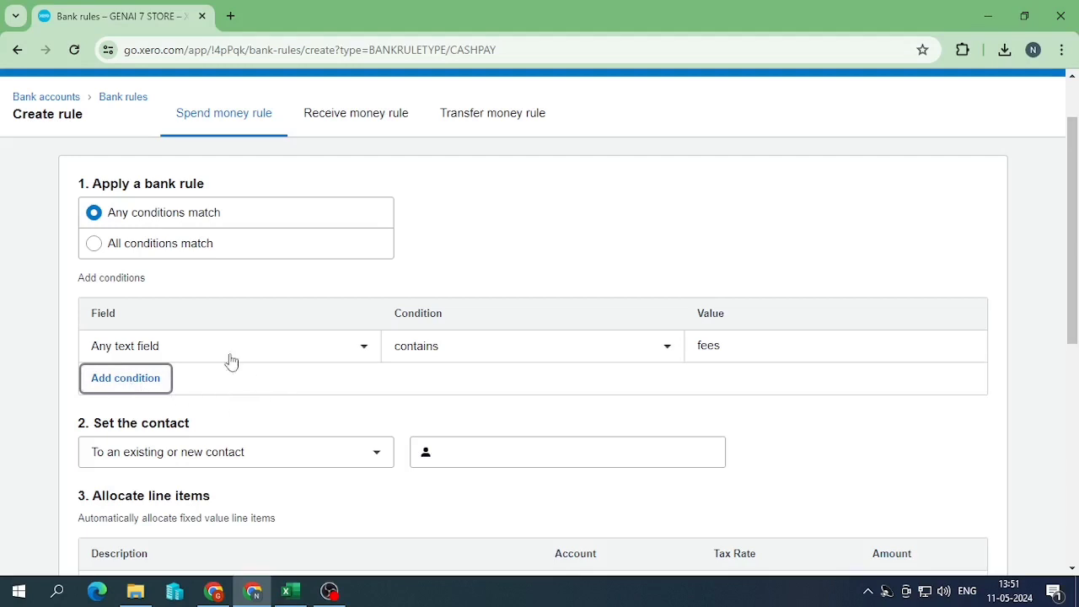
click(333, 402)
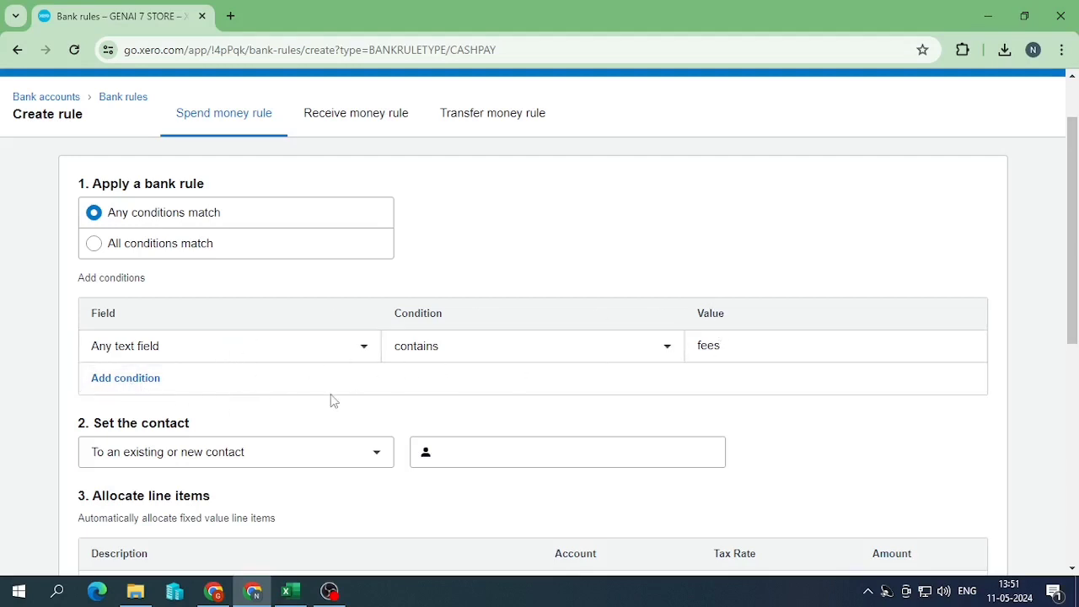
Step: Set the rule's contact to BANK FEE as an existing or new contact
scroll(225, 419, down, 1)
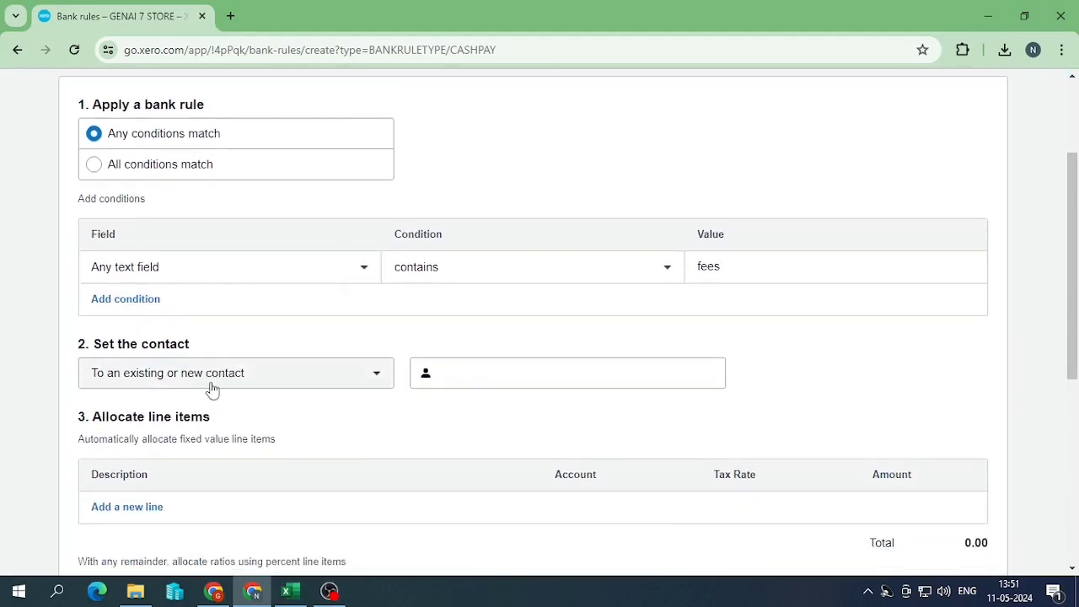
click(505, 372)
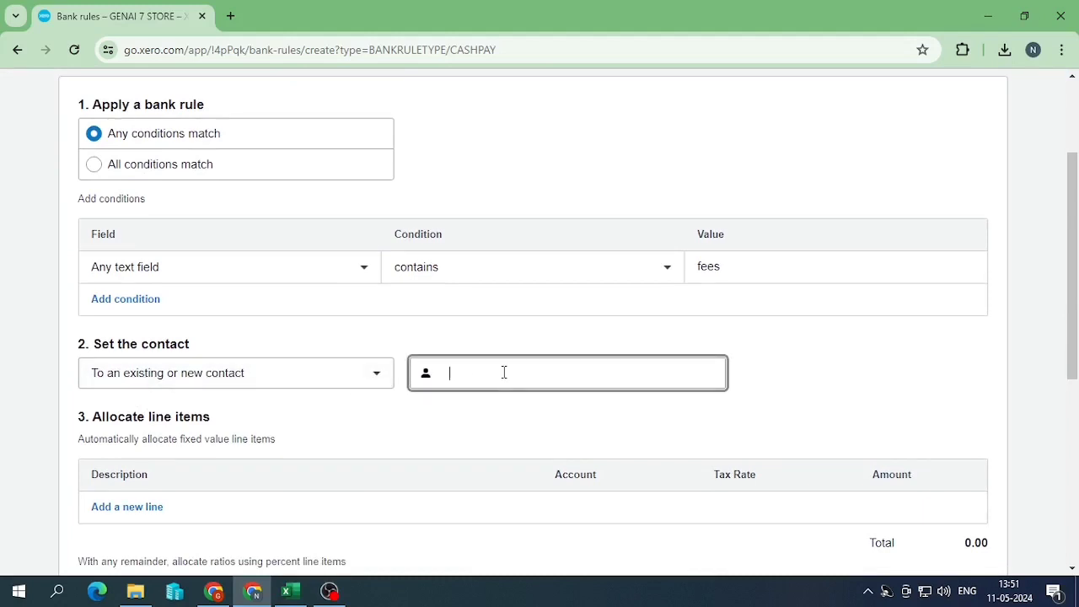
text(BANK FEE)
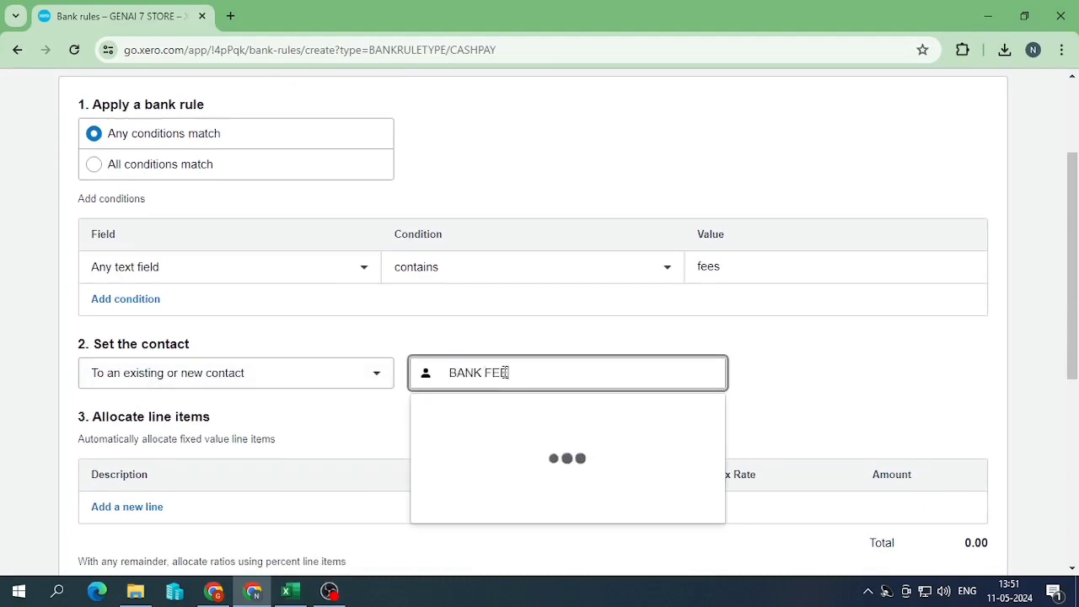
click(521, 418)
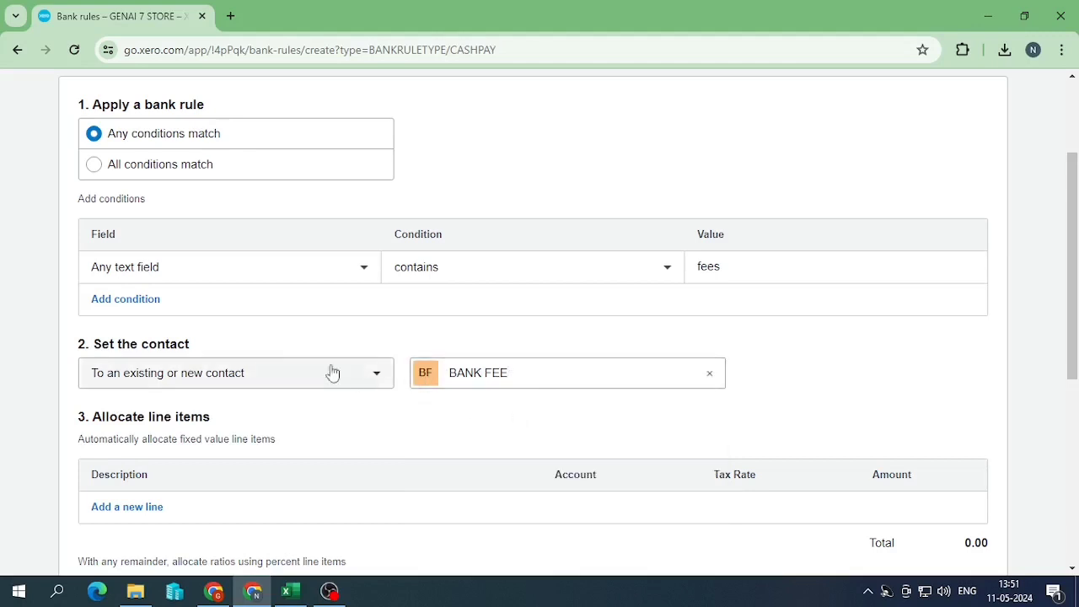
Step: Fill in the percent line item with the description BANK FEES, account 404 - Bank Fees and the No VAT tax rate
scroll(381, 374, down, 1)
scroll(375, 372, down, 1)
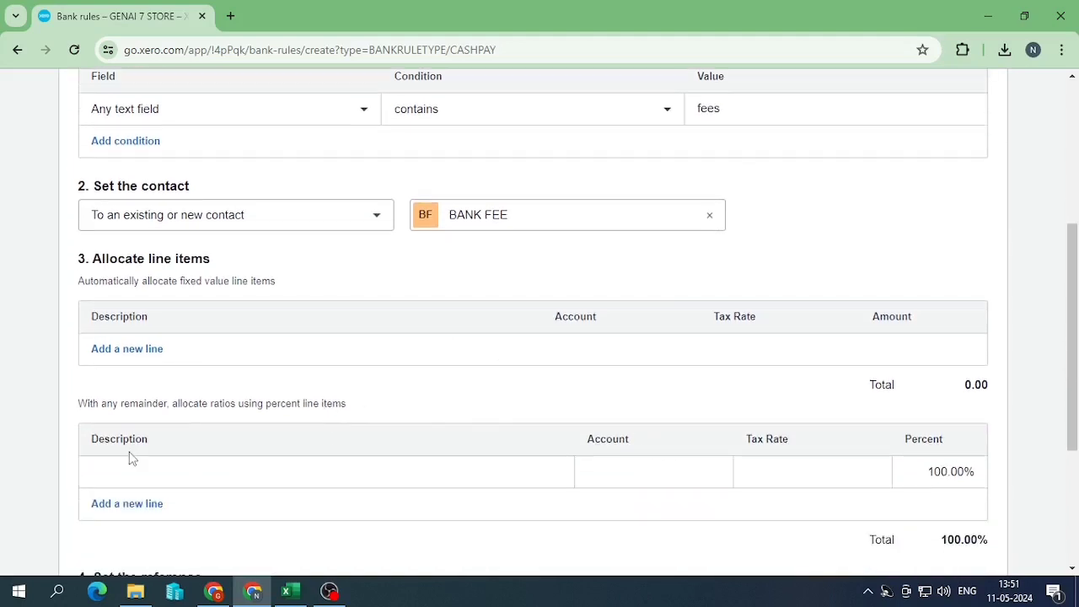
drag(138, 256, 173, 257)
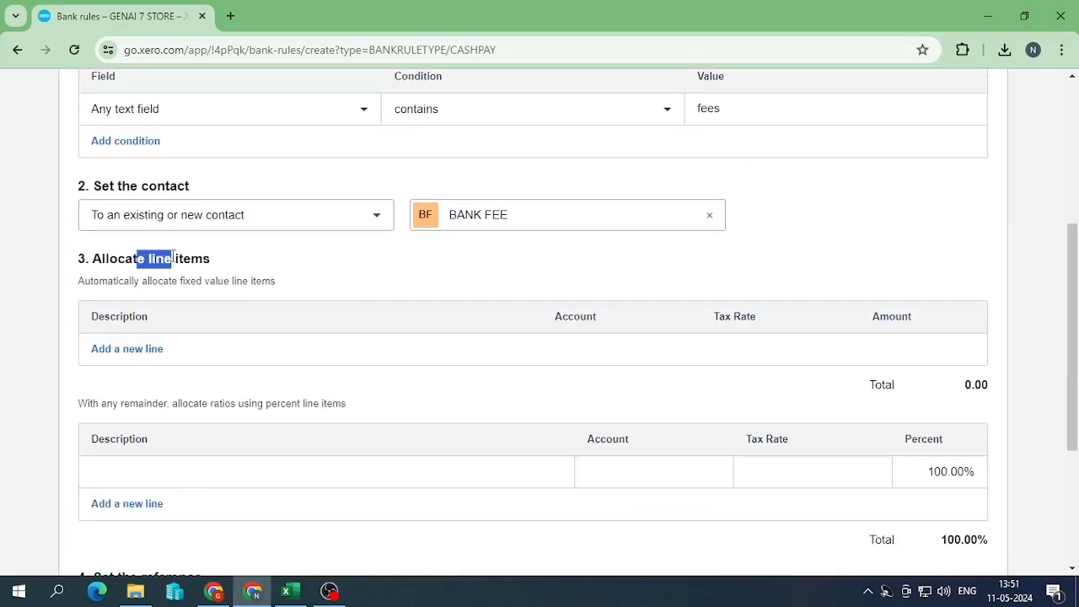
drag(117, 284, 228, 280)
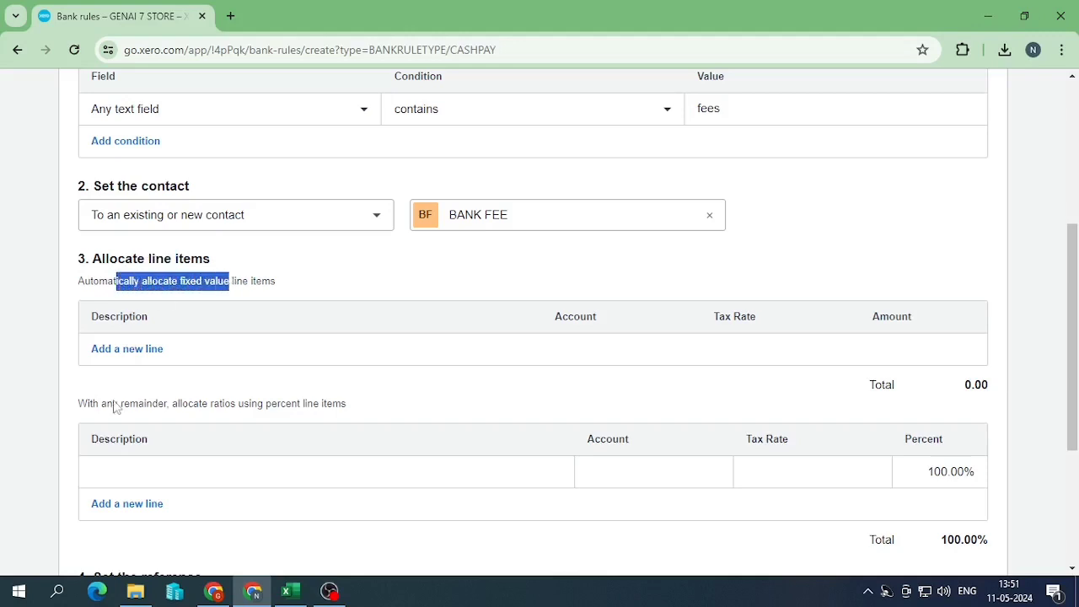
scroll(118, 405, down, 2)
click(128, 312)
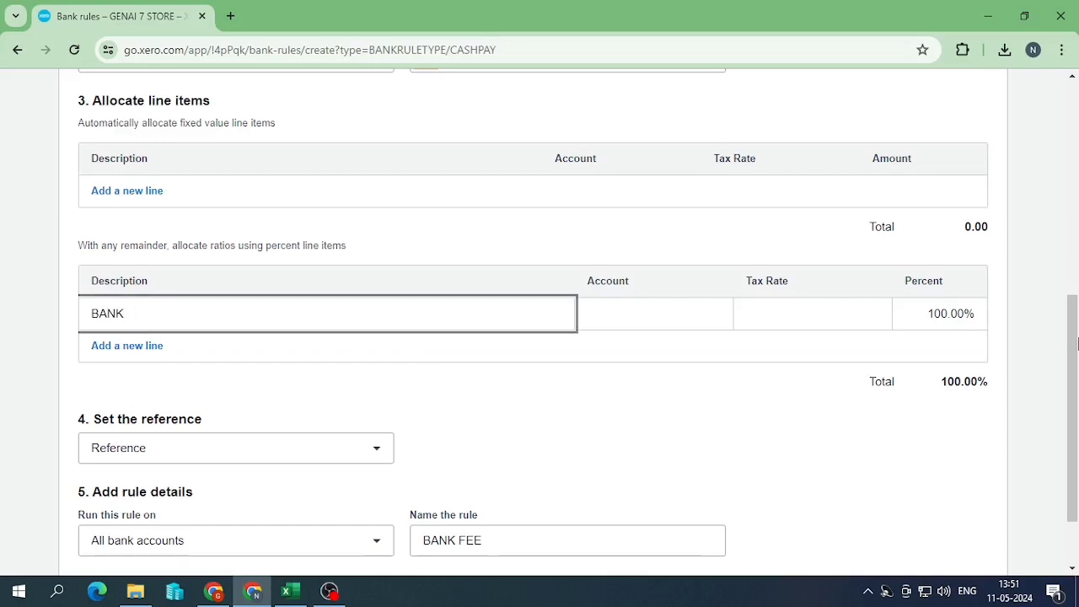
text(BANK FEES)
key(Tab)
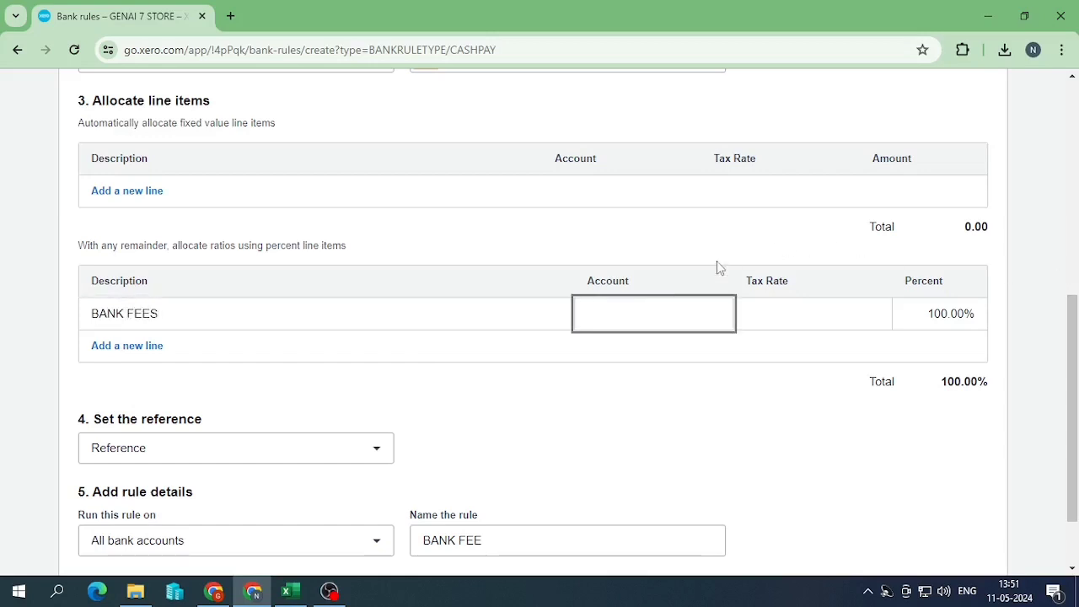
text(404)
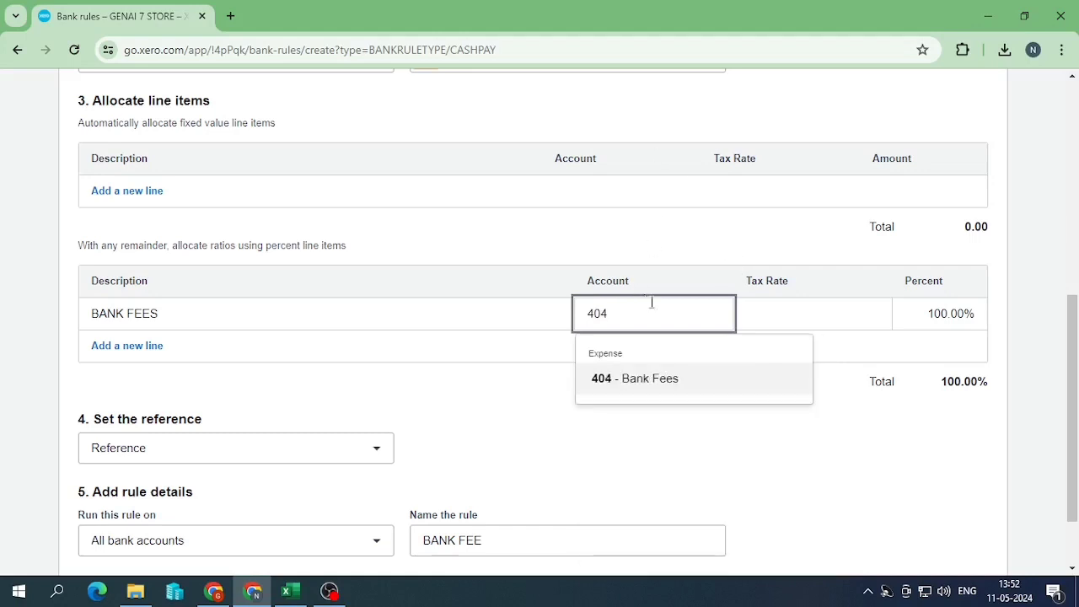
click(686, 381)
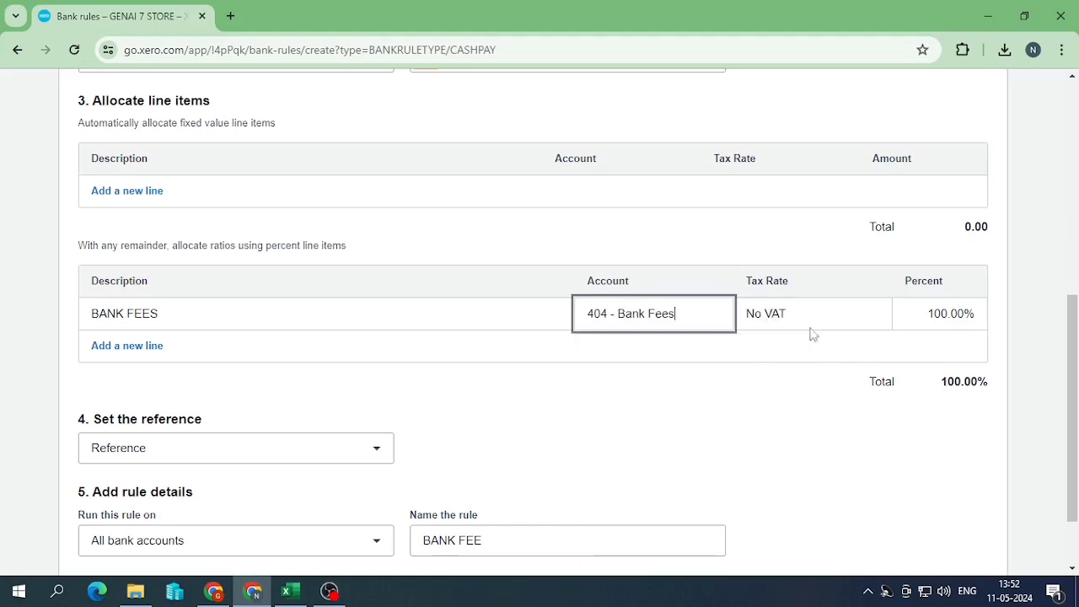
click(819, 319)
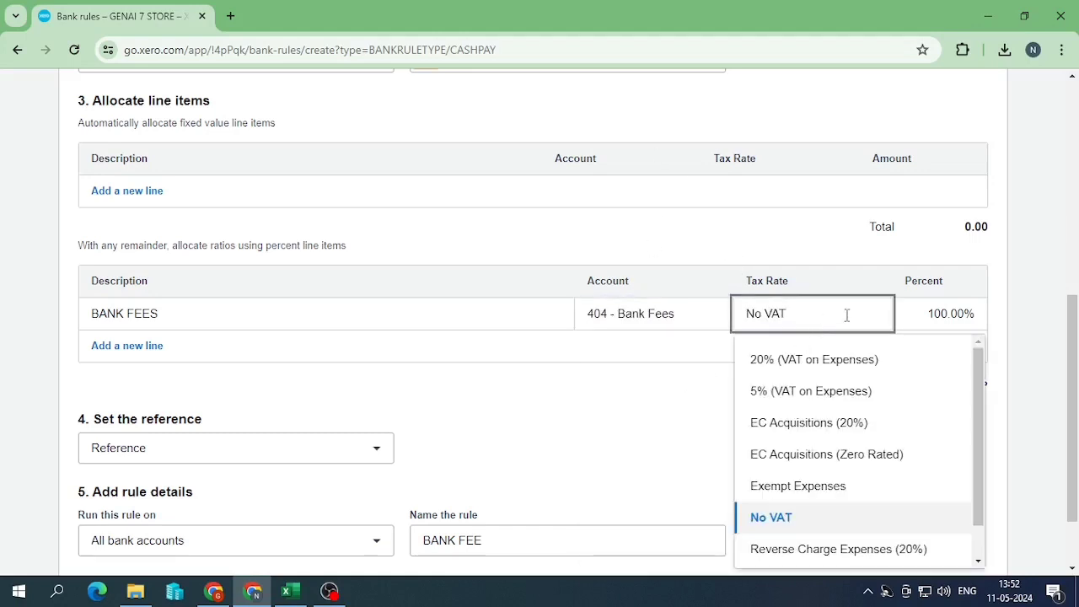
click(635, 400)
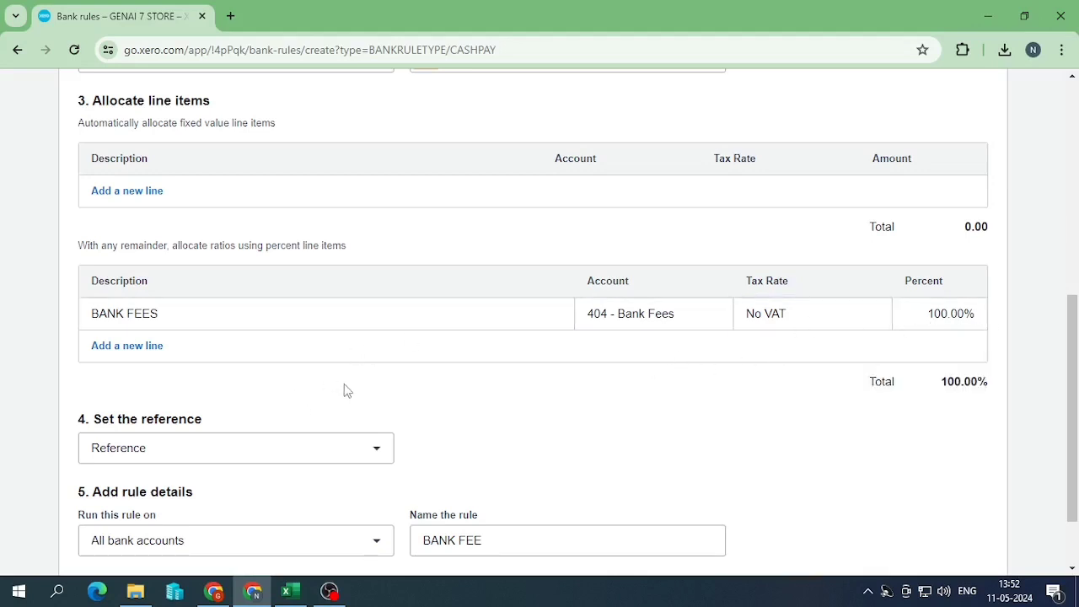
Step: Set the rule's reference to be entered during bank reconciliation
click(336, 448)
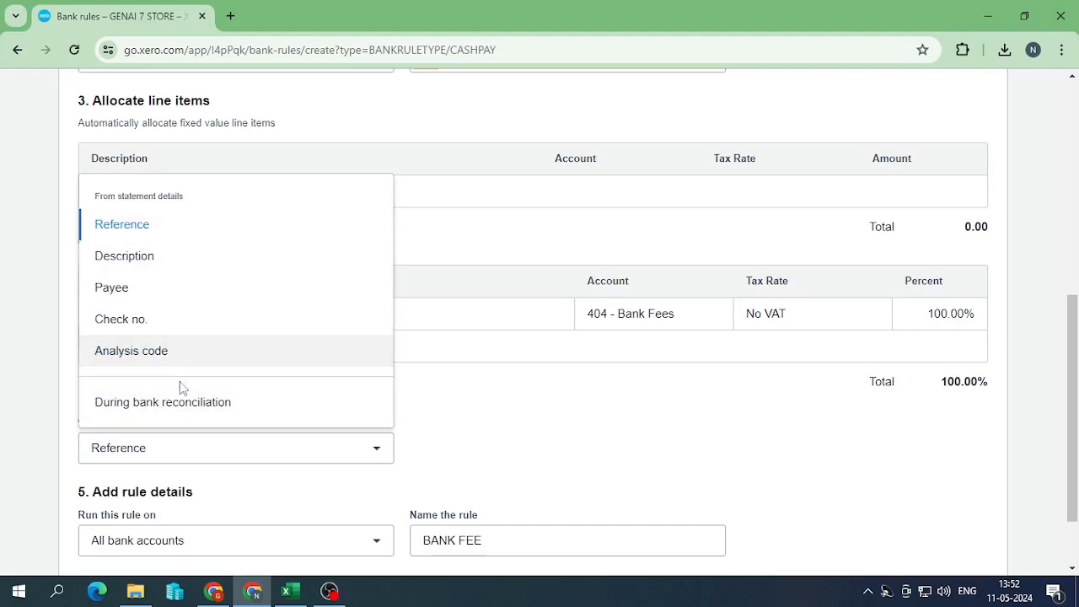
click(190, 402)
scroll(202, 403, down, 1)
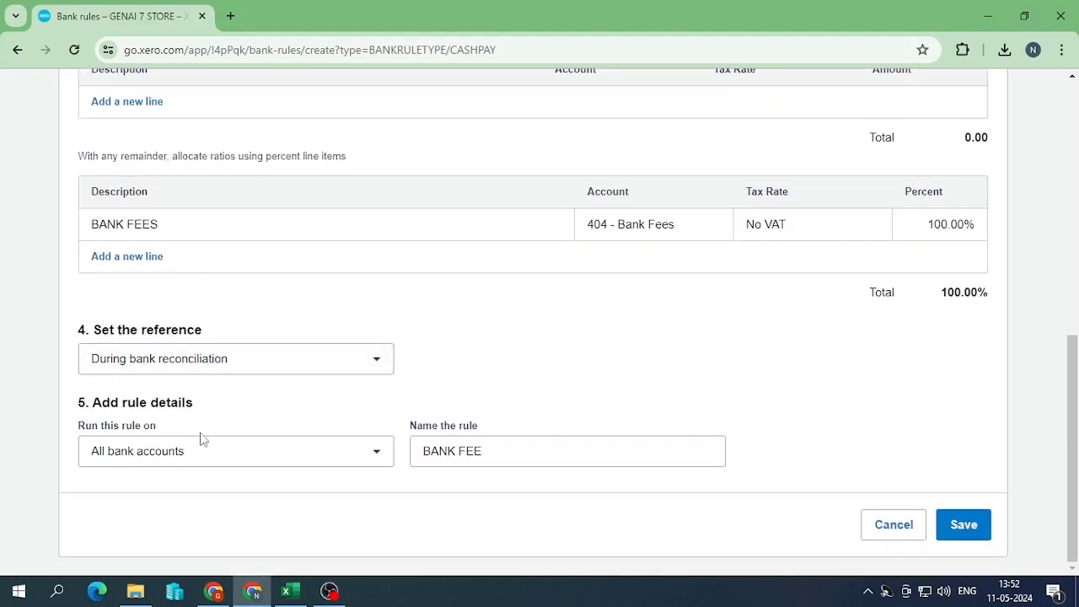
drag(99, 396, 193, 419)
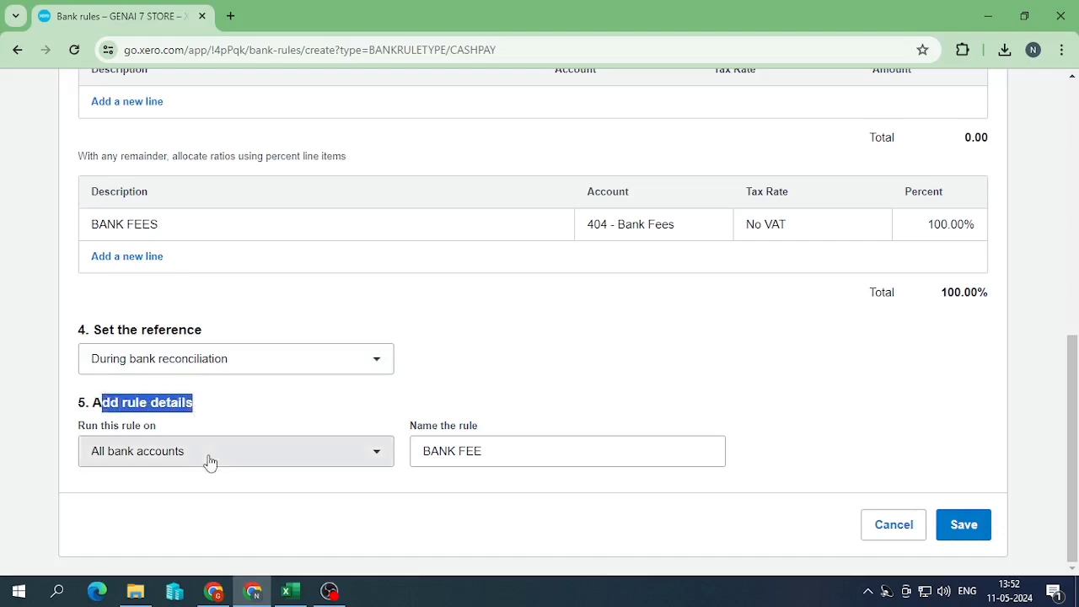
Step: Set the rule to run on the NatWest Bank Current Account, keep the name BANK FEE, and save the rule
click(202, 451)
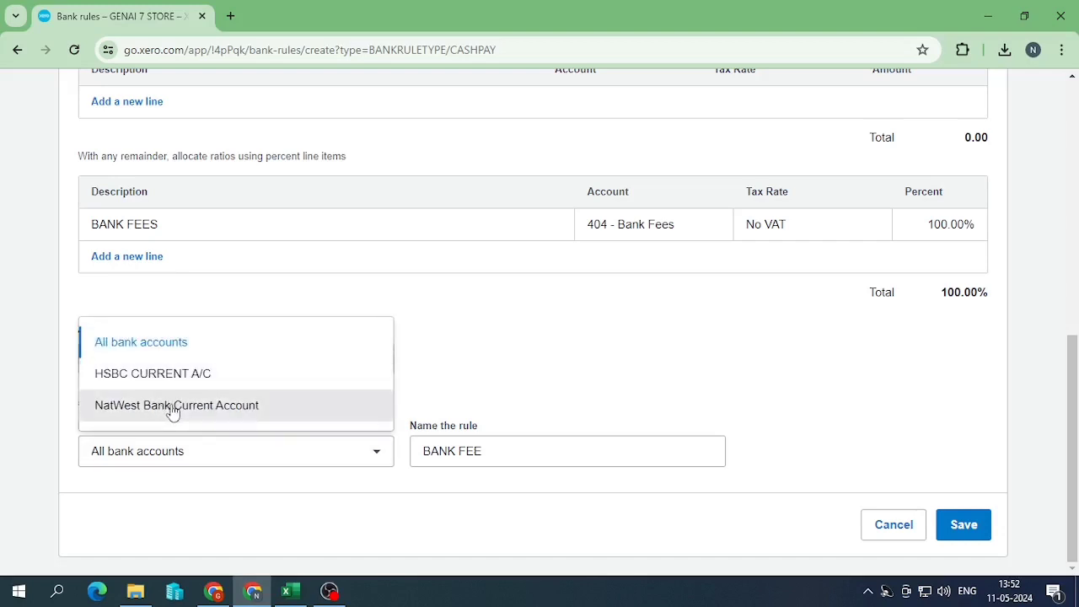
click(190, 408)
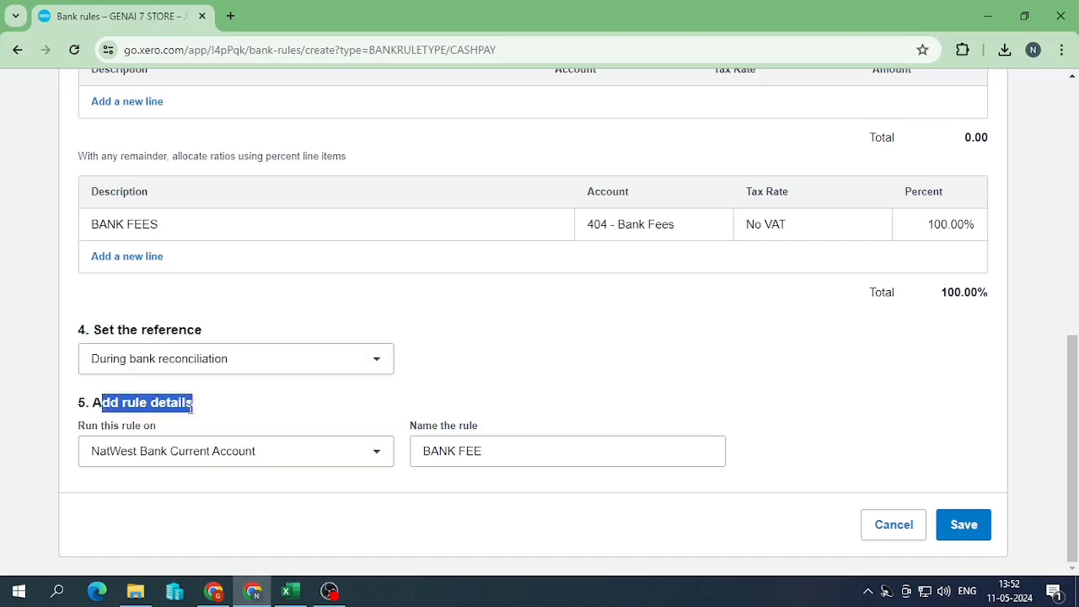
click(205, 492)
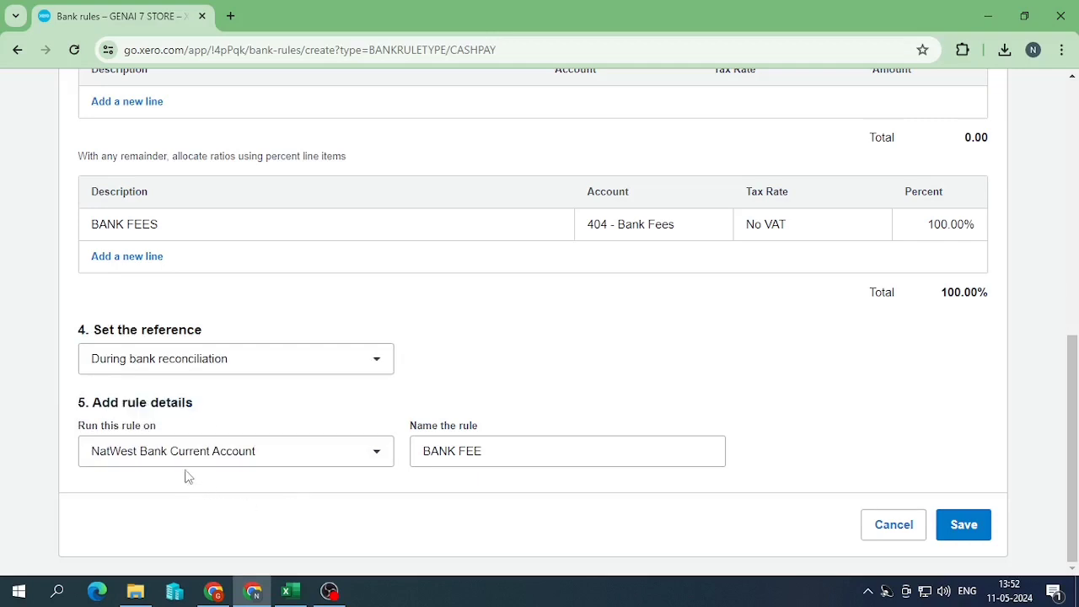
click(186, 467)
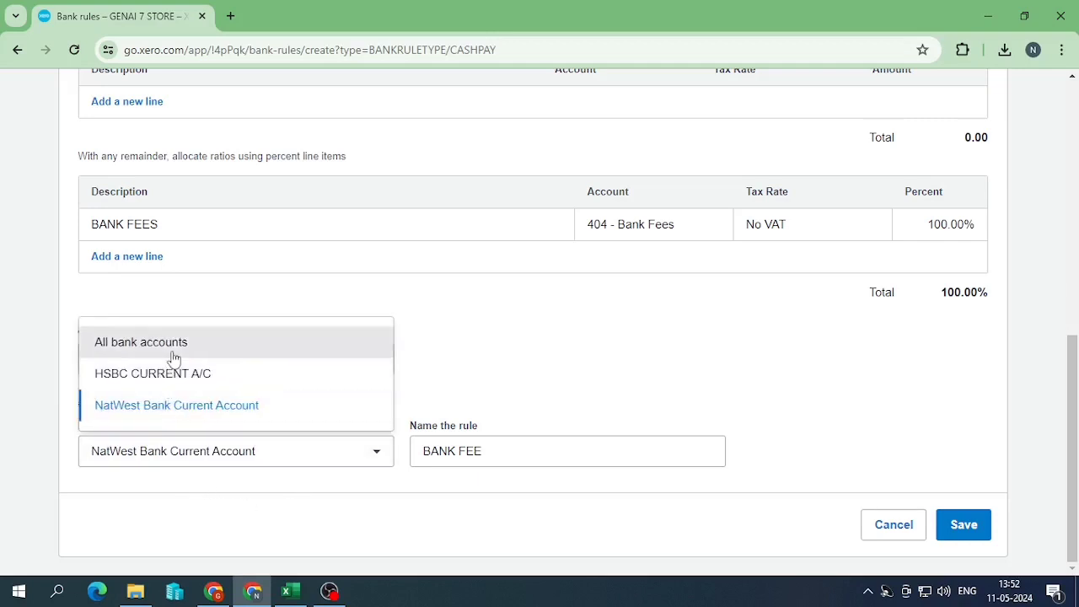
click(680, 408)
click(531, 459)
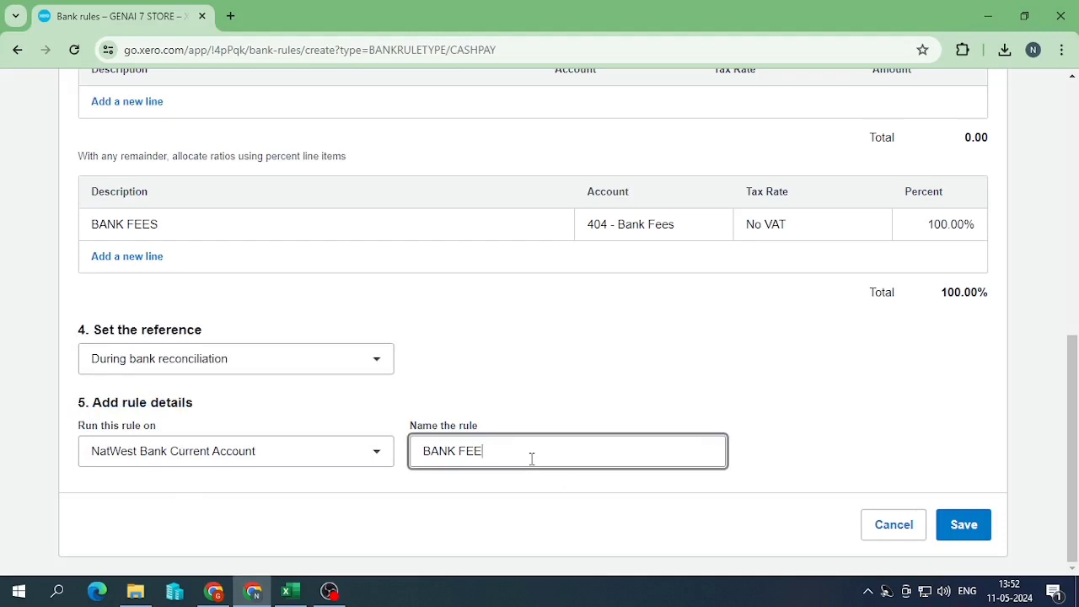
click(978, 518)
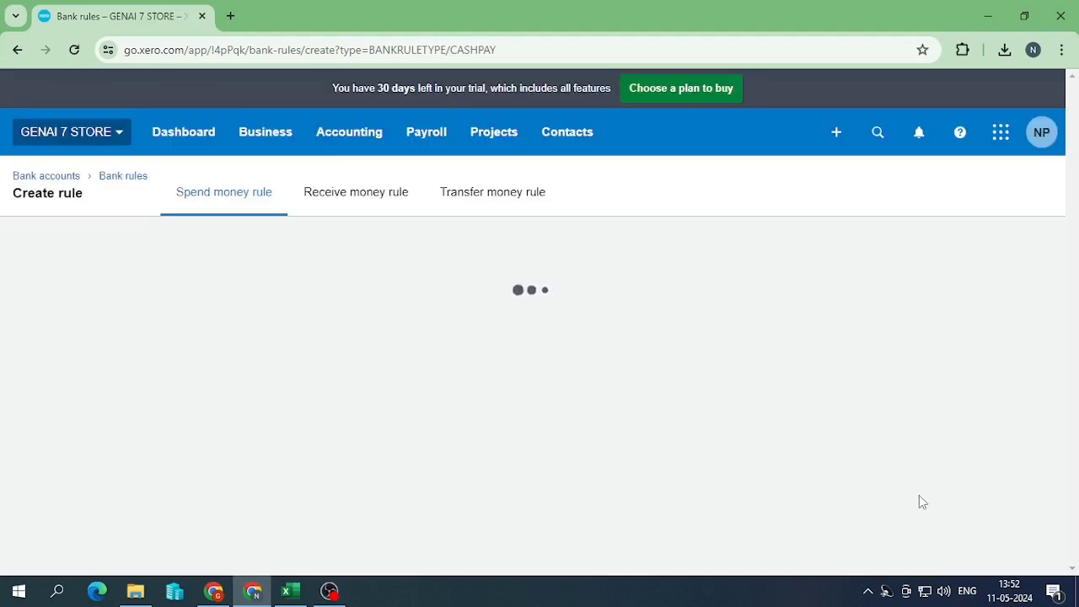
scroll(525, 380, down, 1)
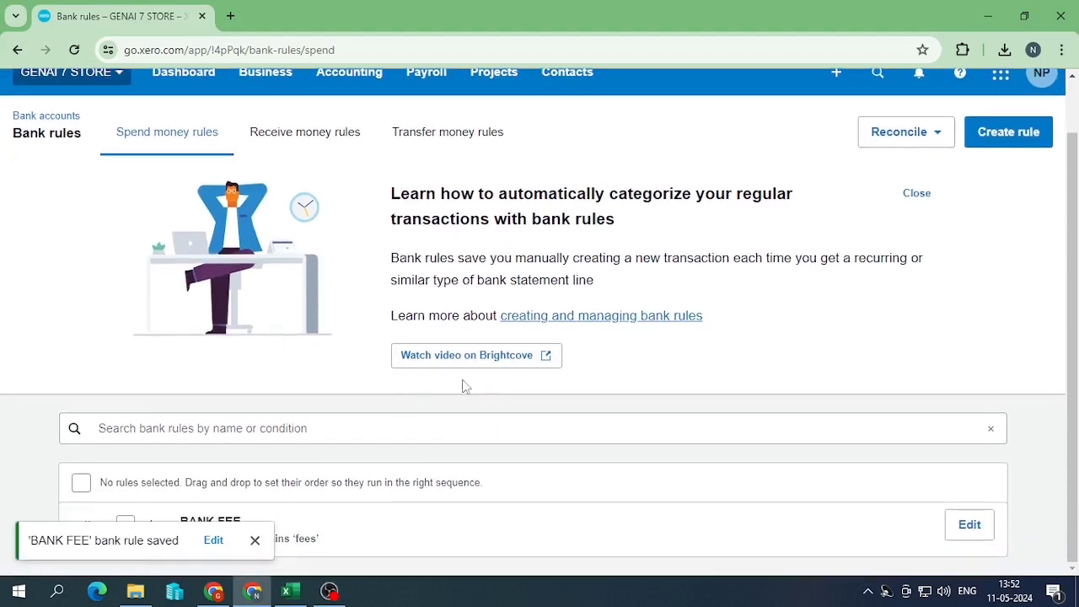
click(255, 542)
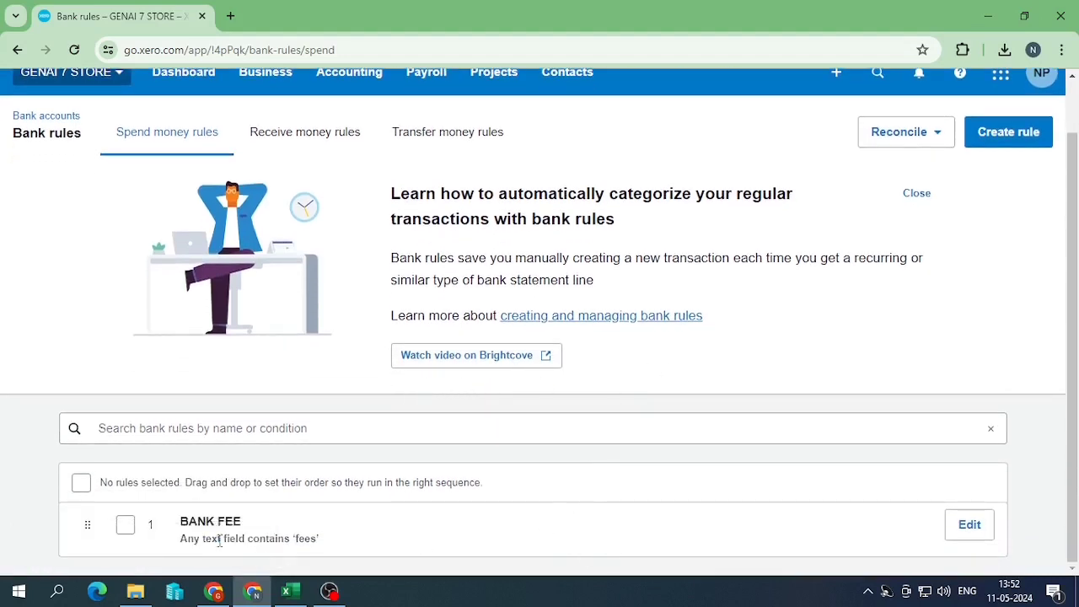
Step: Open the saved BANK FEE rule for editing, review its conditions, line item and rule details, and save it again
click(965, 525)
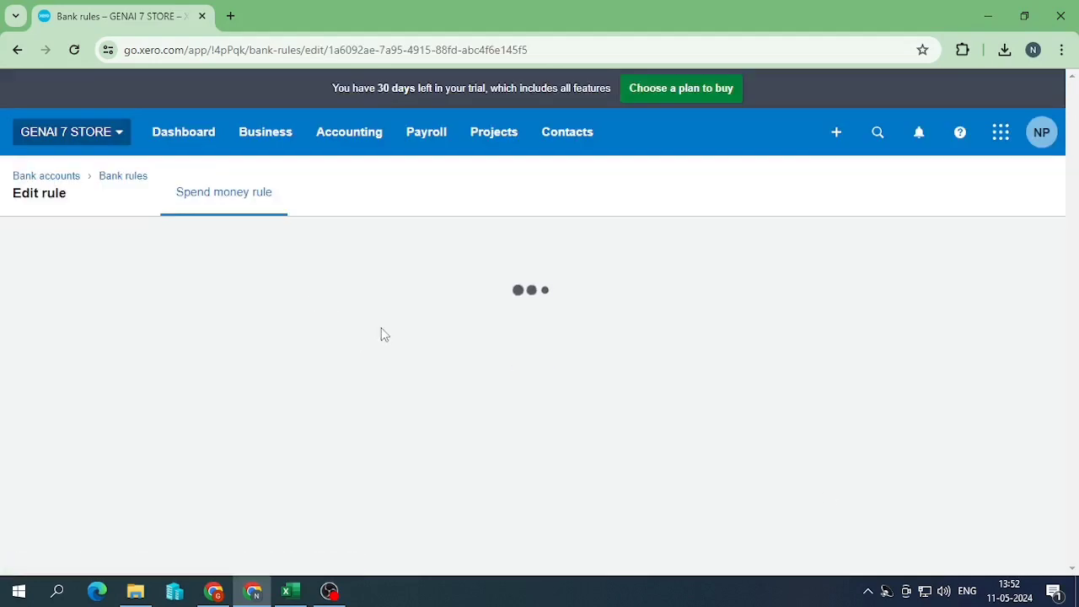
scroll(380, 334, down, 6)
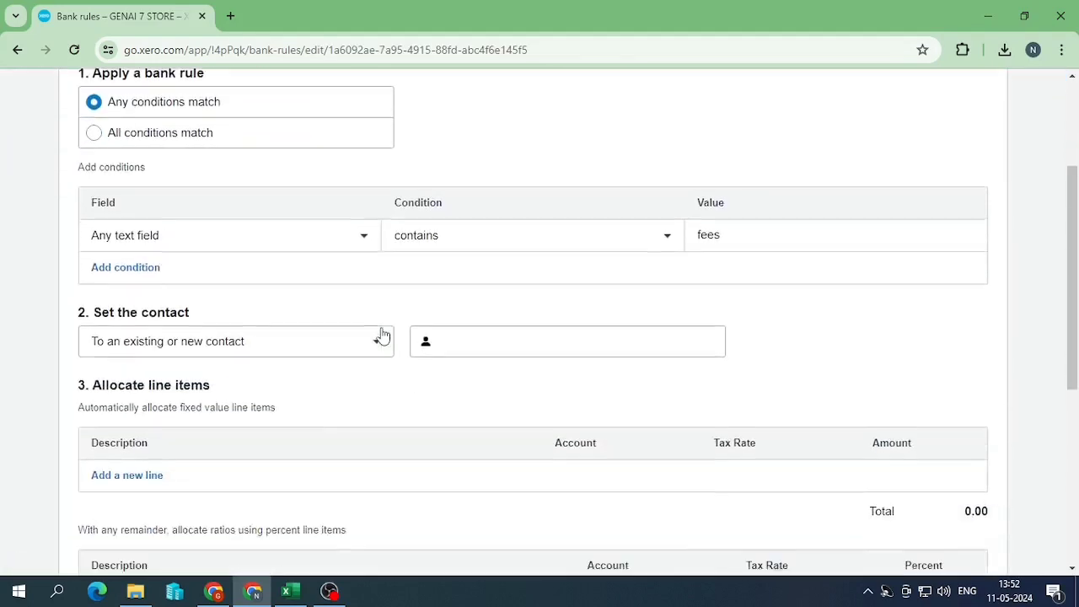
scroll(467, 350, down, 1)
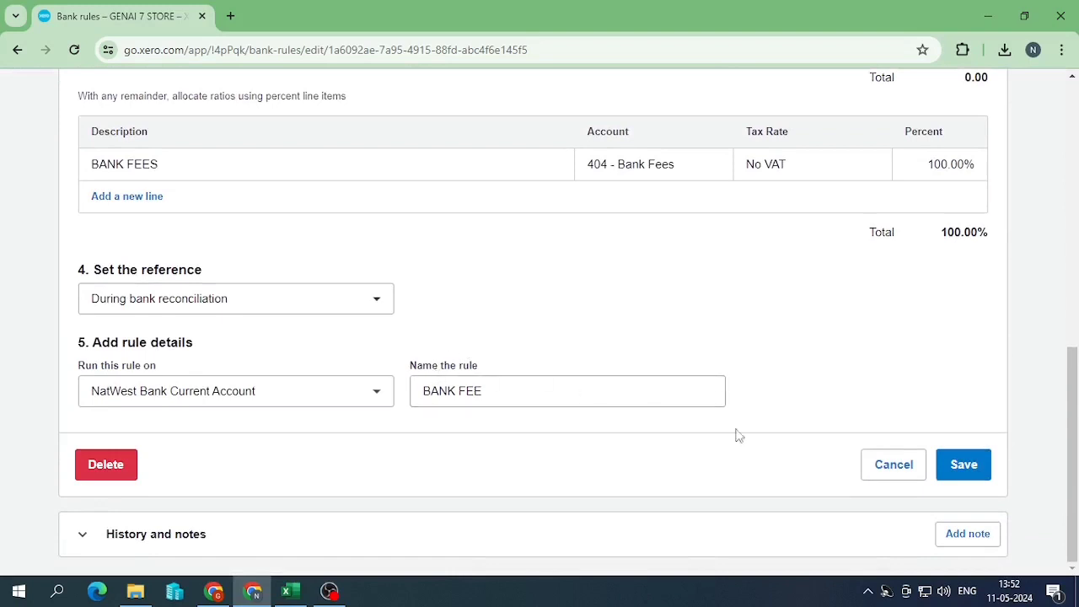
click(985, 469)
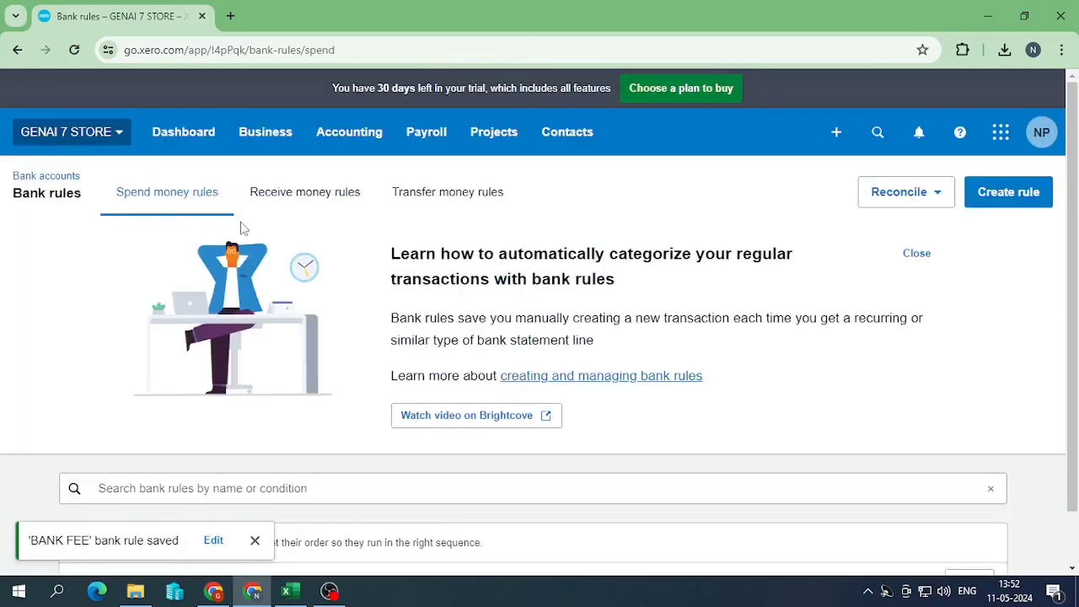
Step: Go to the bank accounts list and start a bank statement import for the NatWest Bank Current Account
click(341, 149)
click(357, 182)
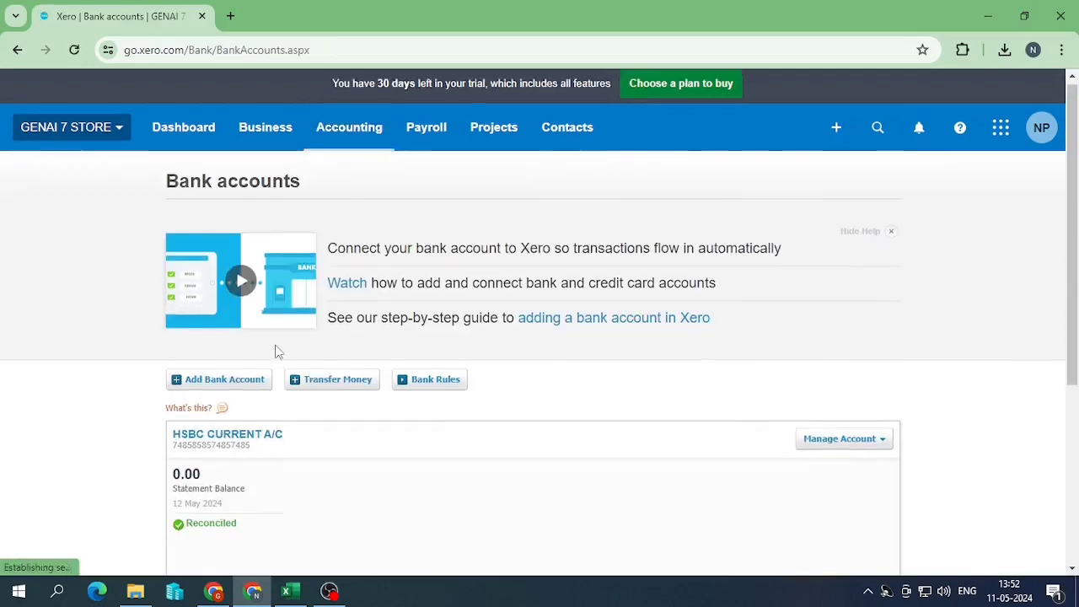
scroll(253, 328, down, 4)
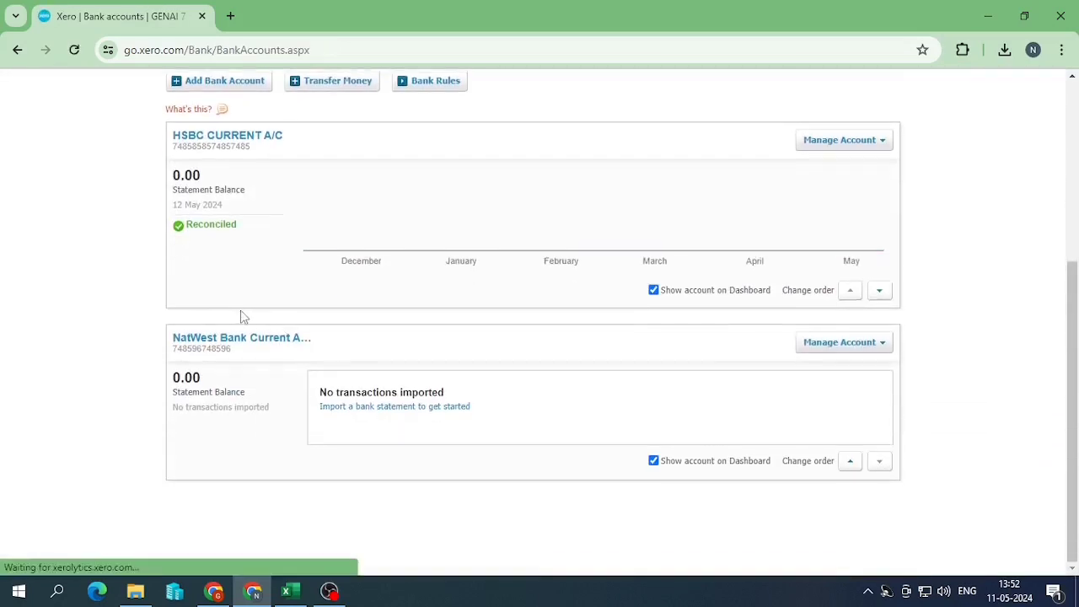
click(376, 409)
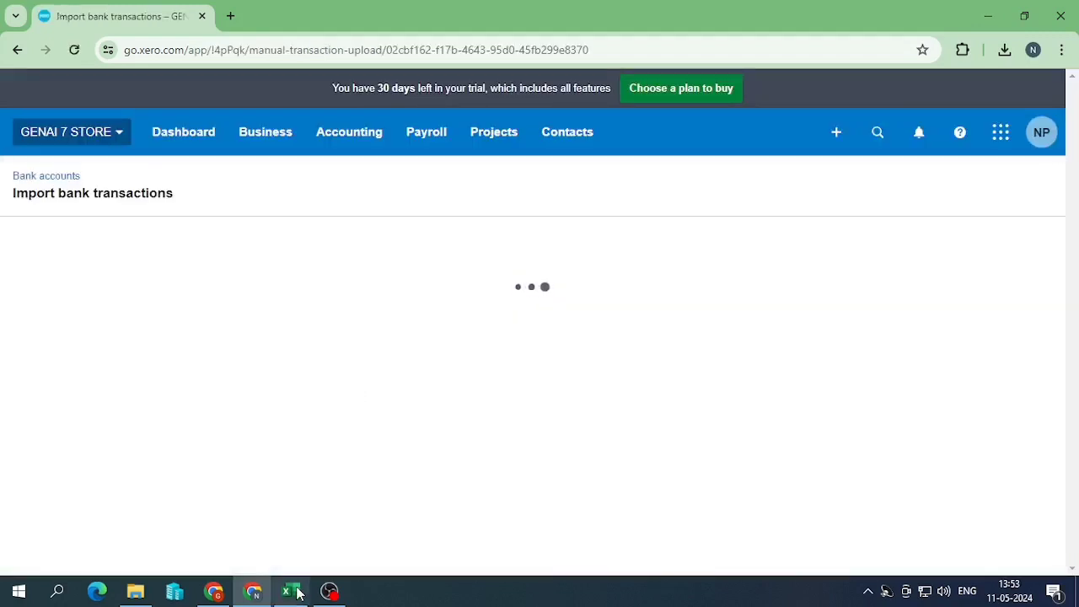
Step: Check the statement file in Excel, return to Xero and select StatementImportTemplate.en-US (1).csv as the file to upload
click(292, 593)
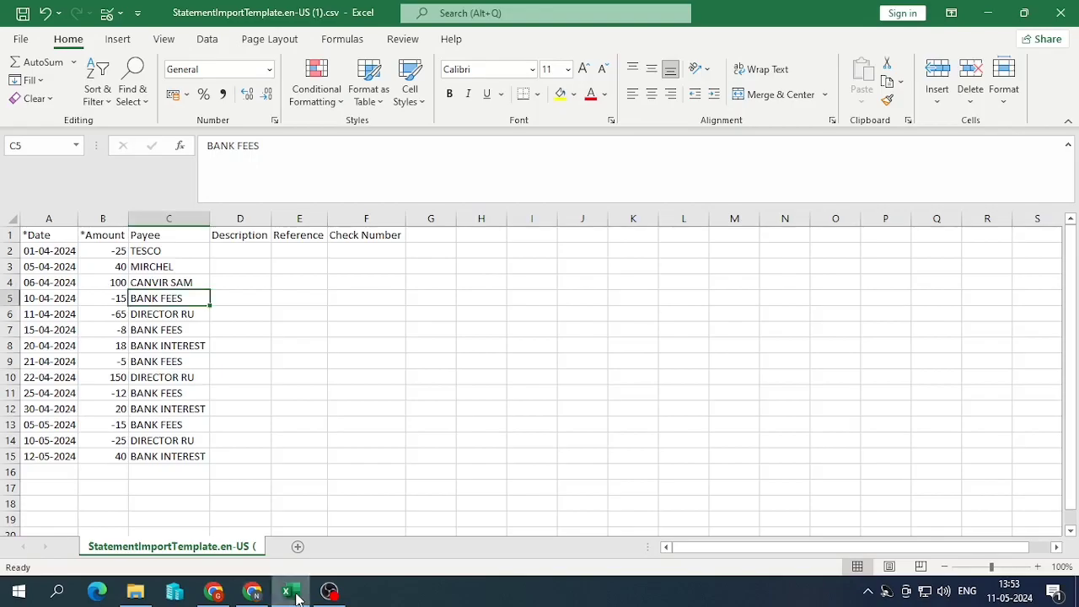
click(294, 594)
scroll(576, 395, down, 2)
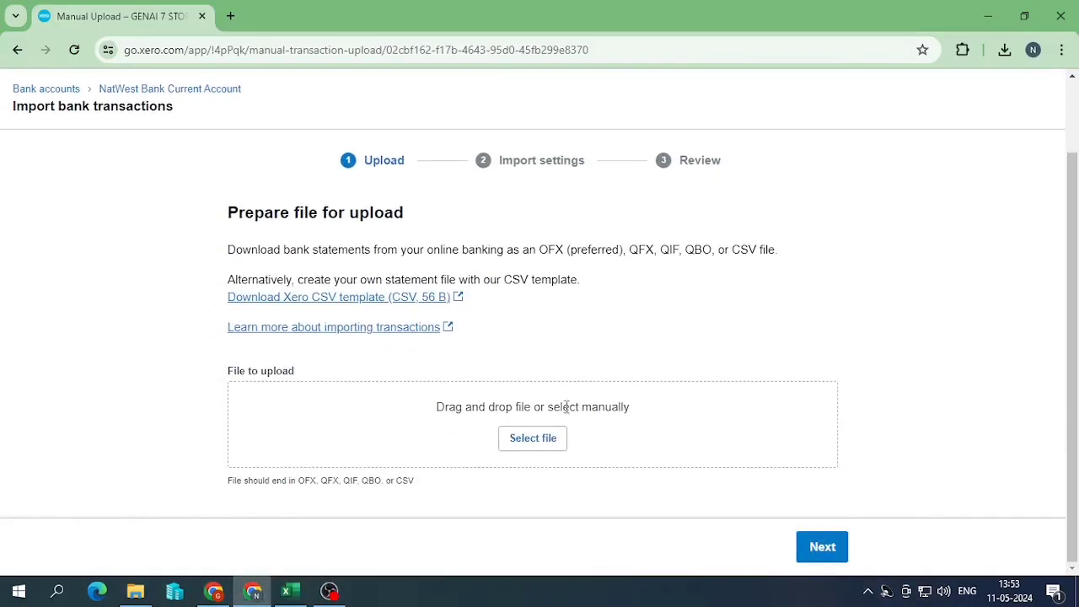
click(562, 435)
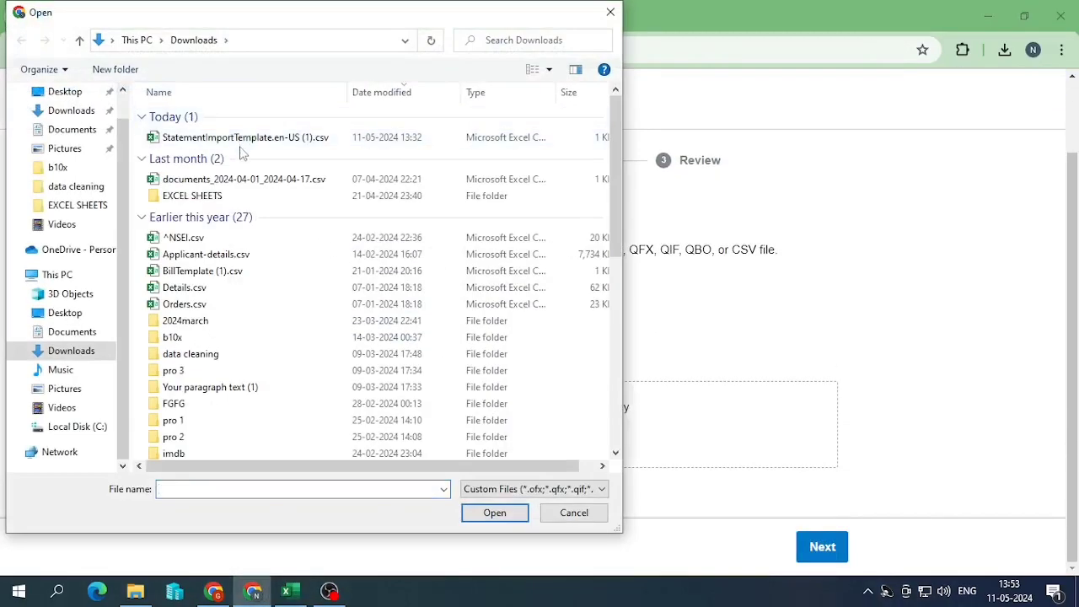
double_click(241, 139)
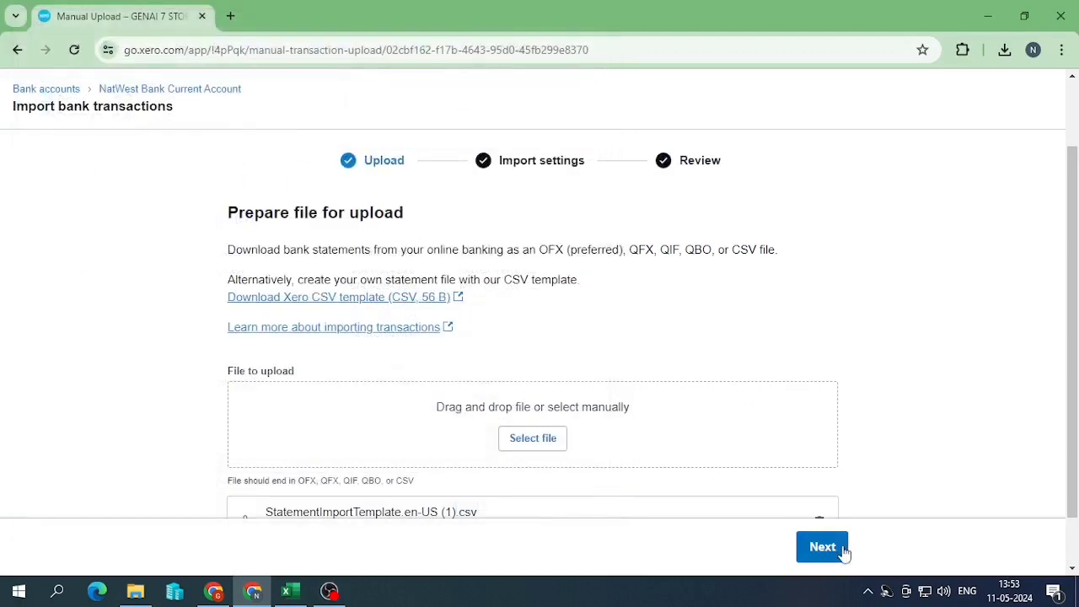
Step: Accept the CSV column assignments and complete the import of all the listed transactions
click(843, 548)
scroll(634, 396, down, 6)
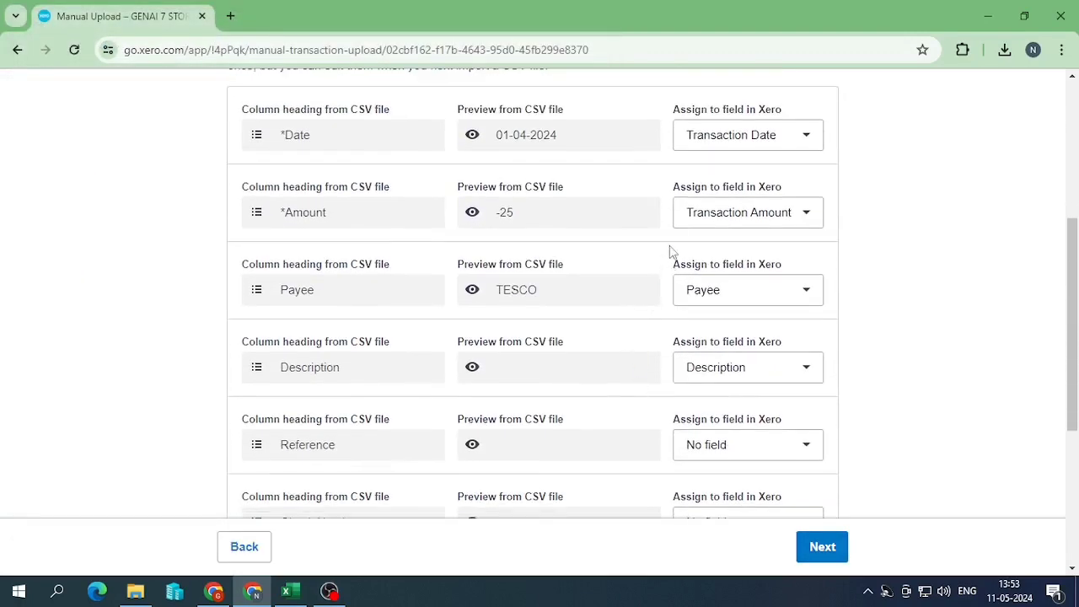
click(807, 547)
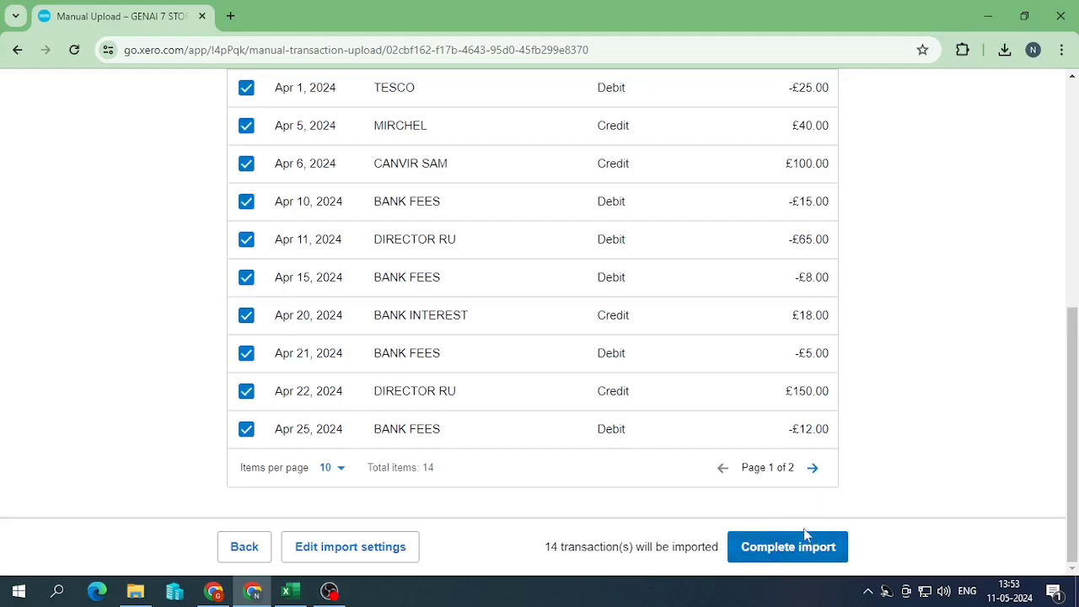
click(810, 556)
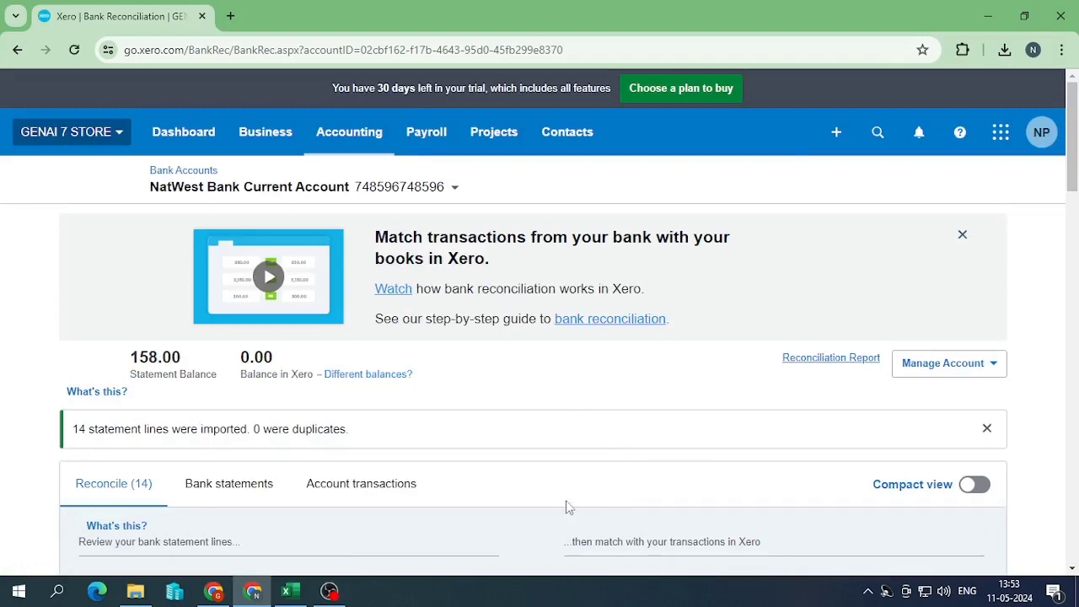
Step: Reconcile the BANK FEES statement lines from April and May 2024 by accepting the suggested BANK FEE rule for each
scroll(494, 325, down, 5)
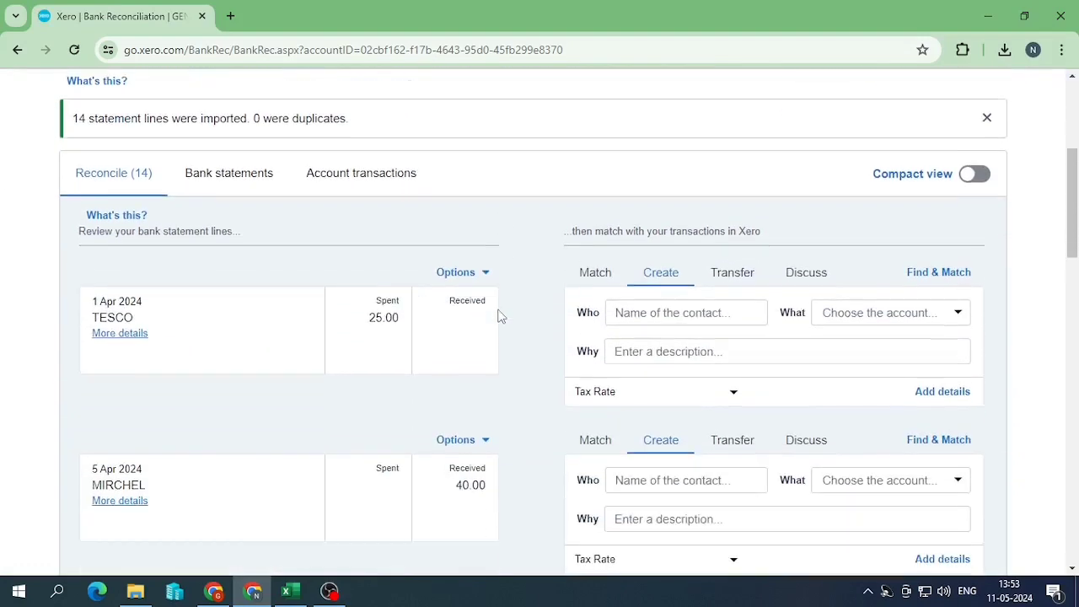
scroll(517, 297, down, 1)
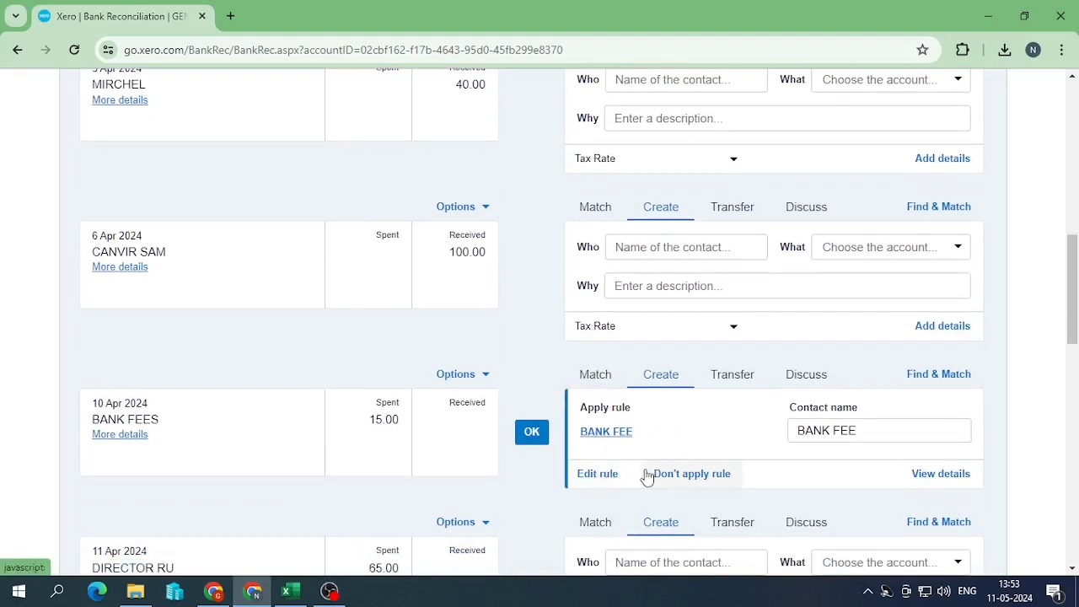
click(530, 432)
click(536, 447)
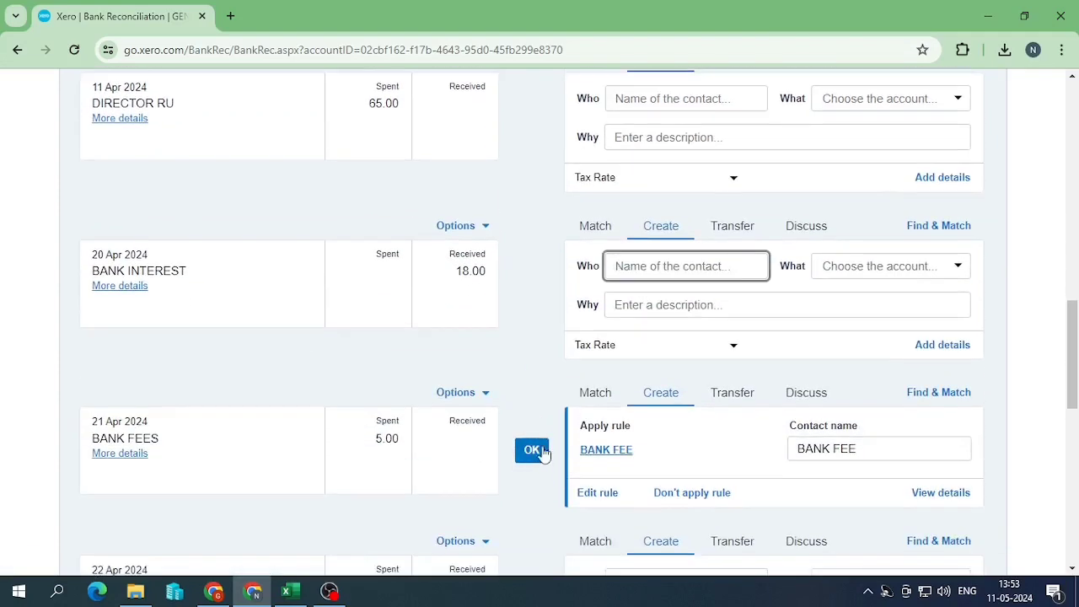
click(544, 452)
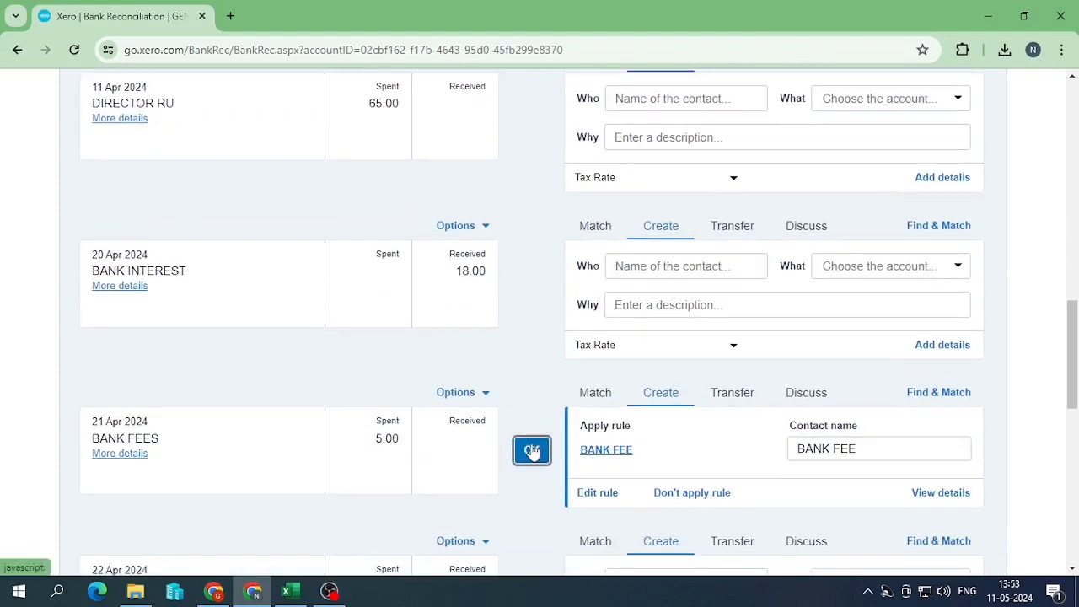
click(529, 389)
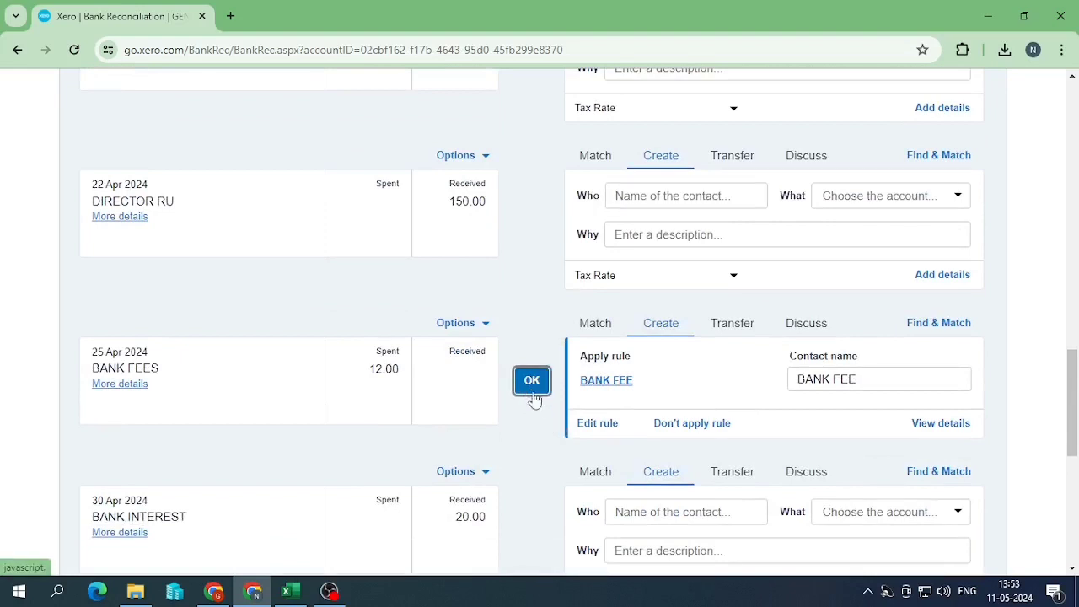
click(532, 385)
click(532, 389)
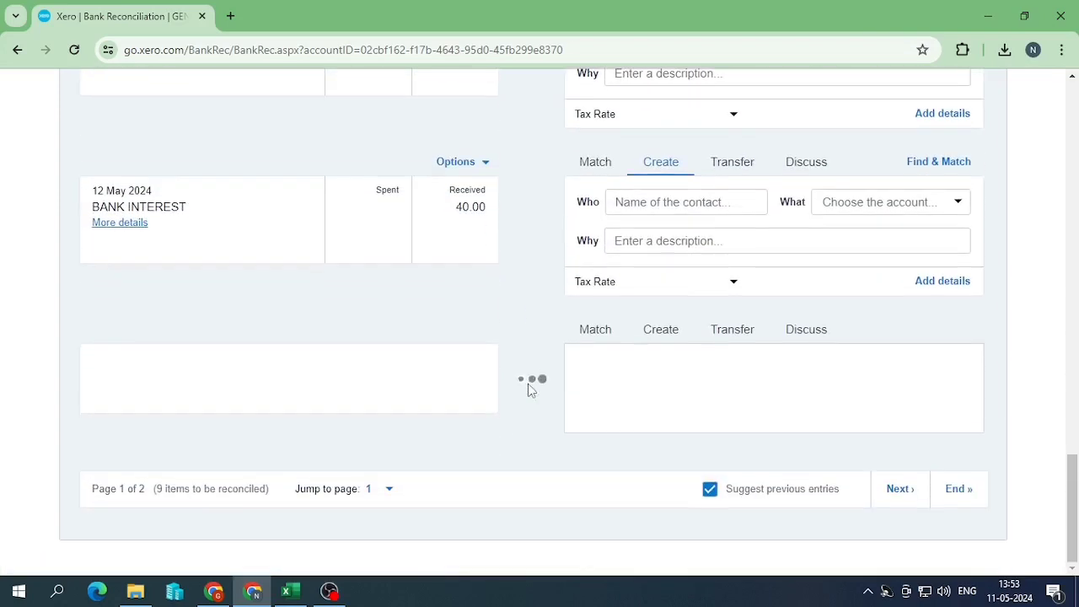
Step: Look through the remaining unreconciled statement lines of the NatWest account for any BANK FEES entries
click(885, 493)
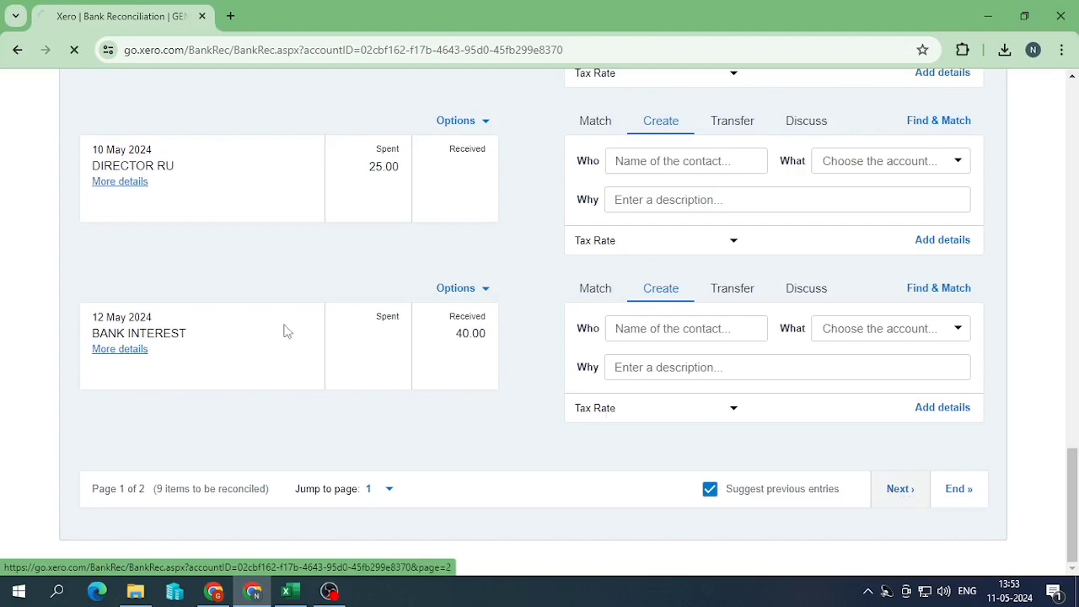
scroll(467, 337, down, 4)
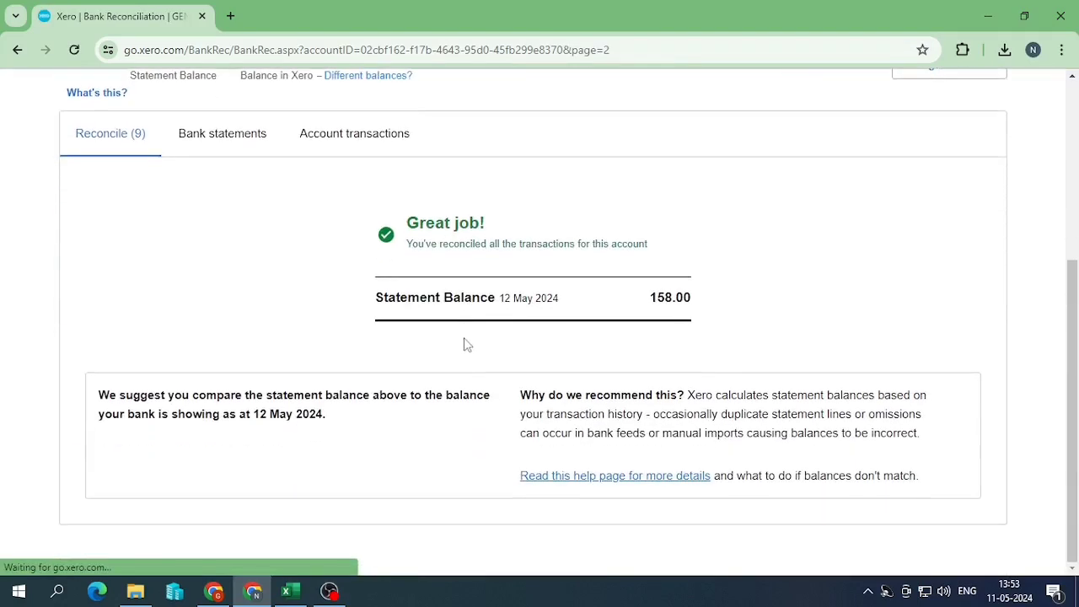
click(127, 157)
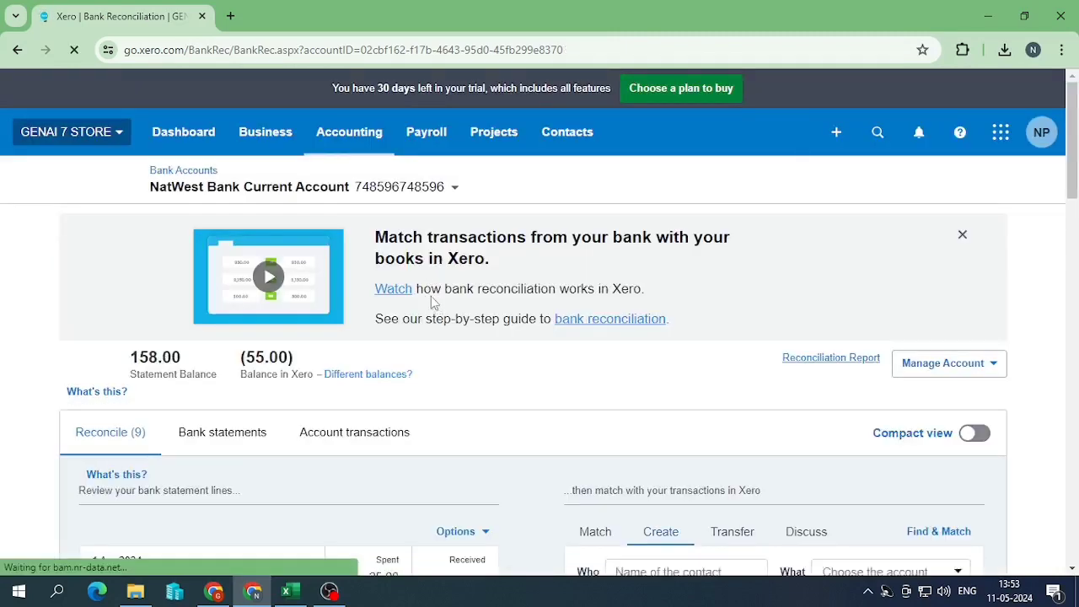
scroll(436, 306, down, 4)
scroll(402, 277, down, 8)
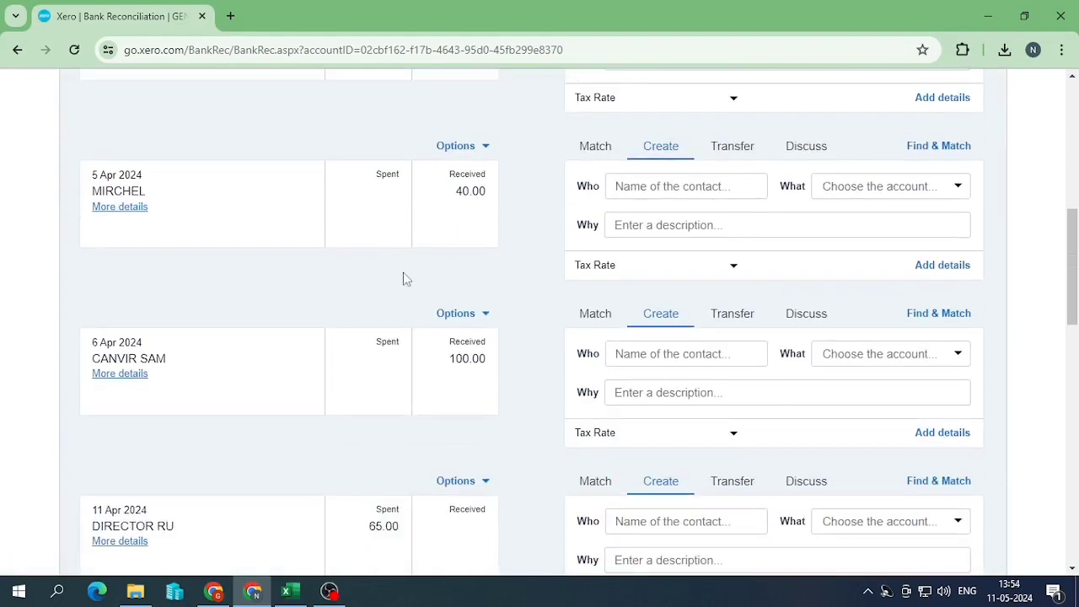
scroll(279, 273, down, 7)
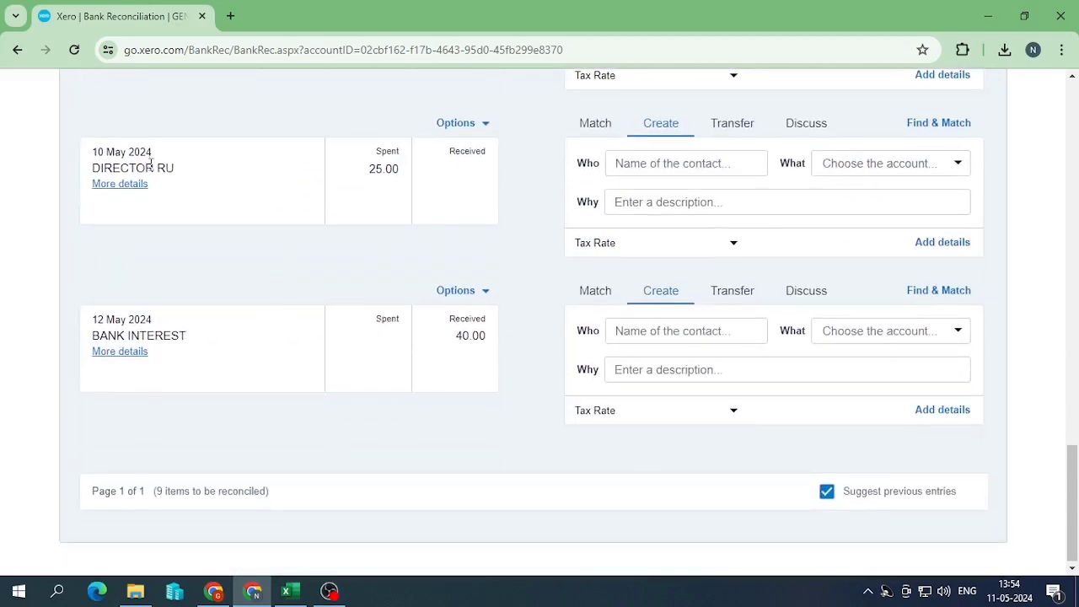
scroll(506, 228, up, 8)
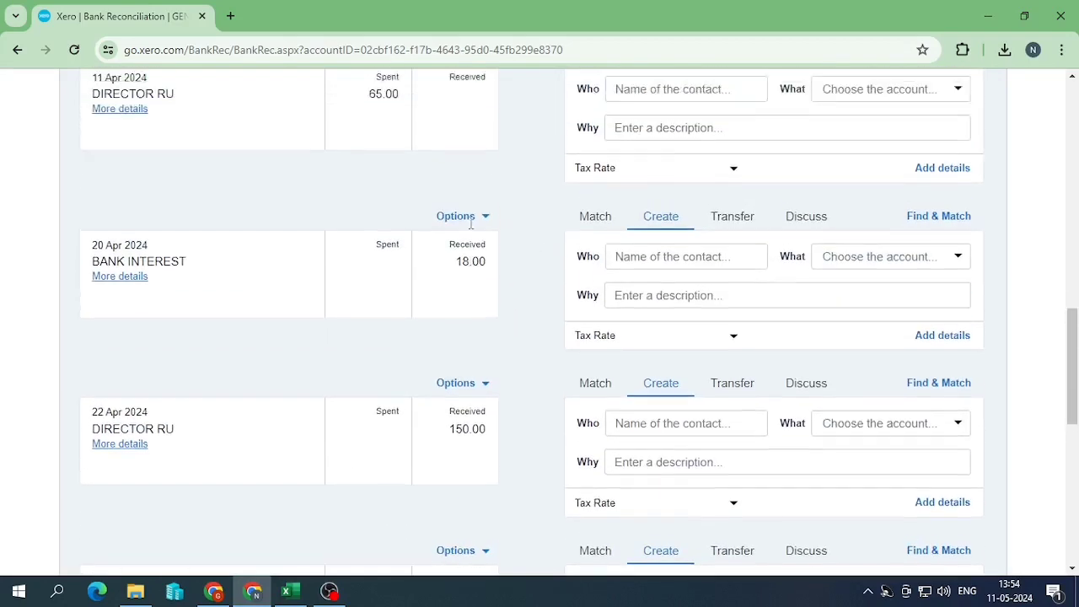
scroll(475, 232, down, 5)
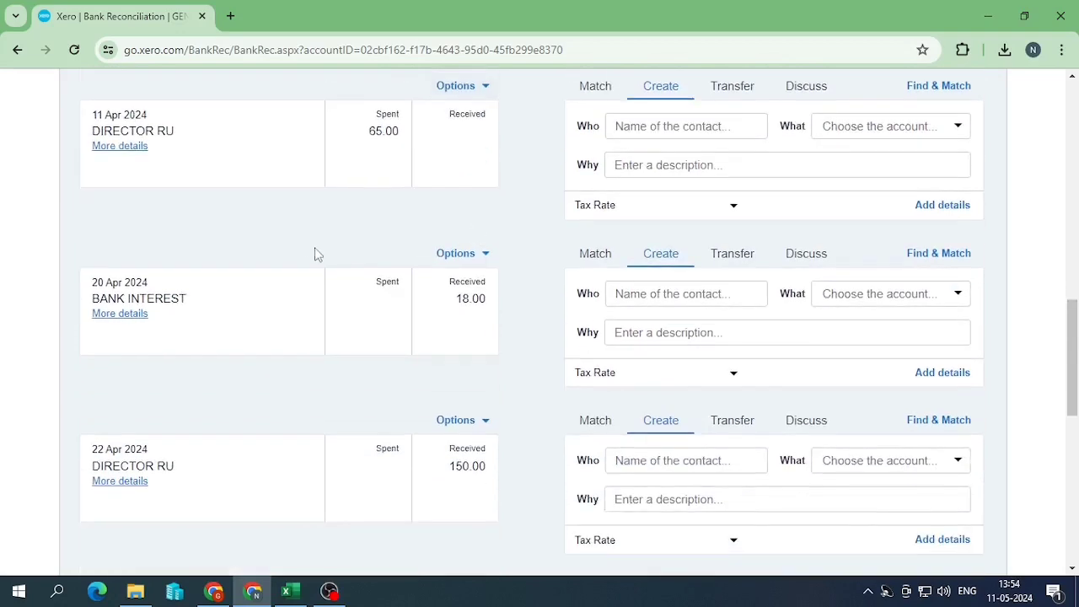
Step: Start a new bank rule from the 20 Apr 2024 BANK INTEREST statement line, keeping its payee condition equal to BANK INTEREST
scroll(397, 245, up, 8)
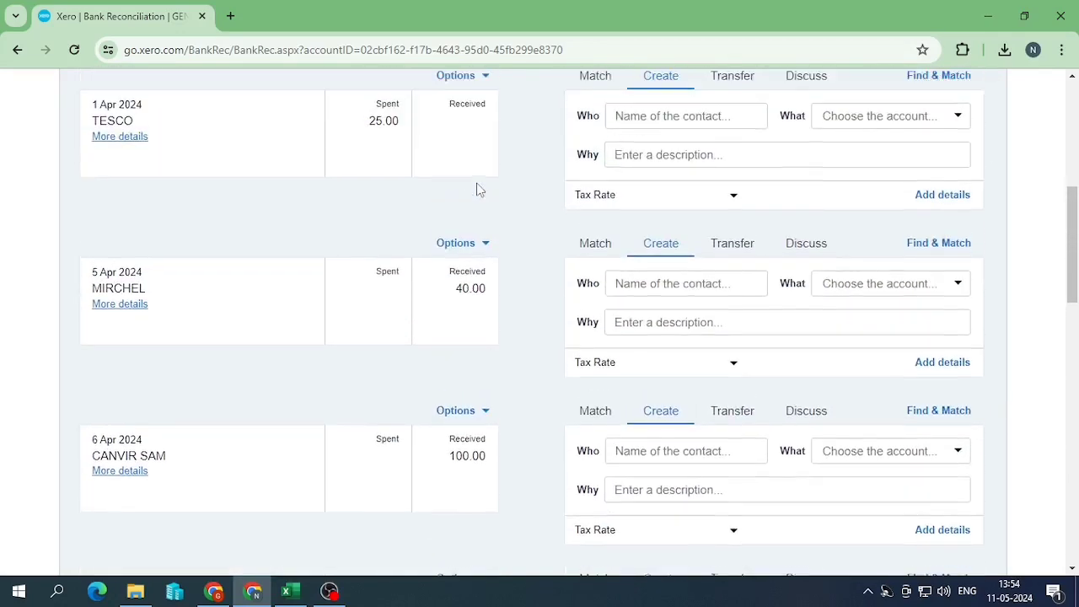
scroll(484, 228, down, 6)
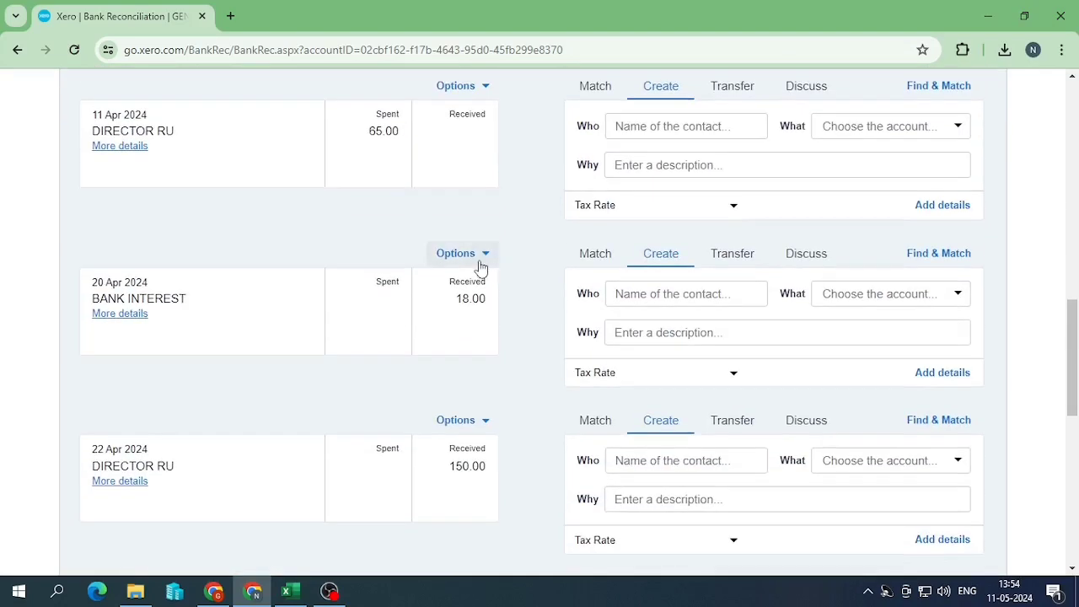
click(479, 257)
click(509, 297)
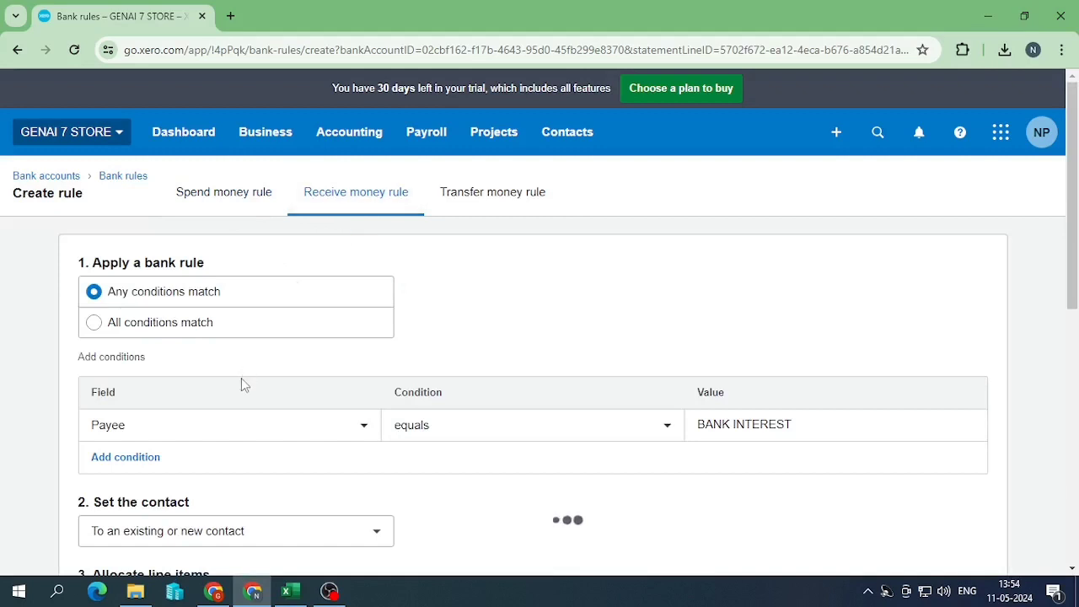
triple_click(735, 424)
click(728, 422)
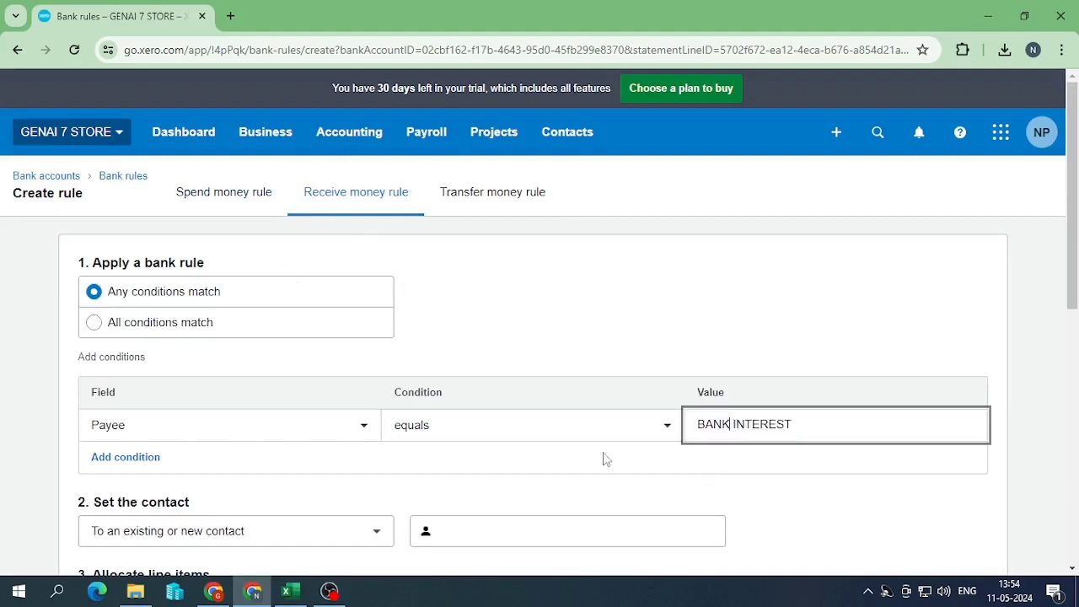
Step: Set the rule's contact to a new contact named BANK INTERST
scroll(545, 448, down, 2)
click(459, 375)
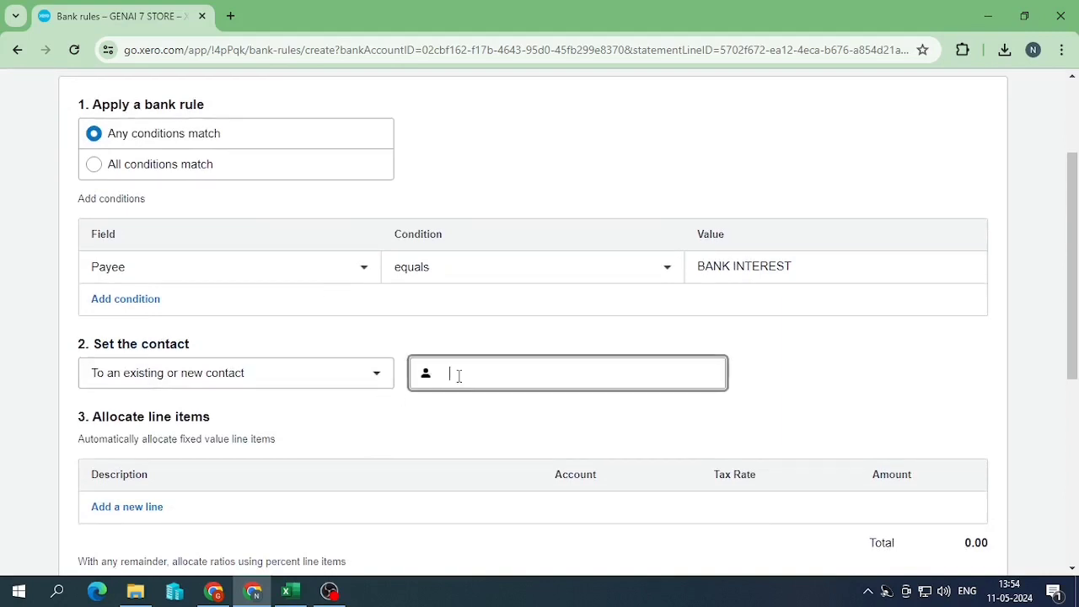
text(BANK INTER)
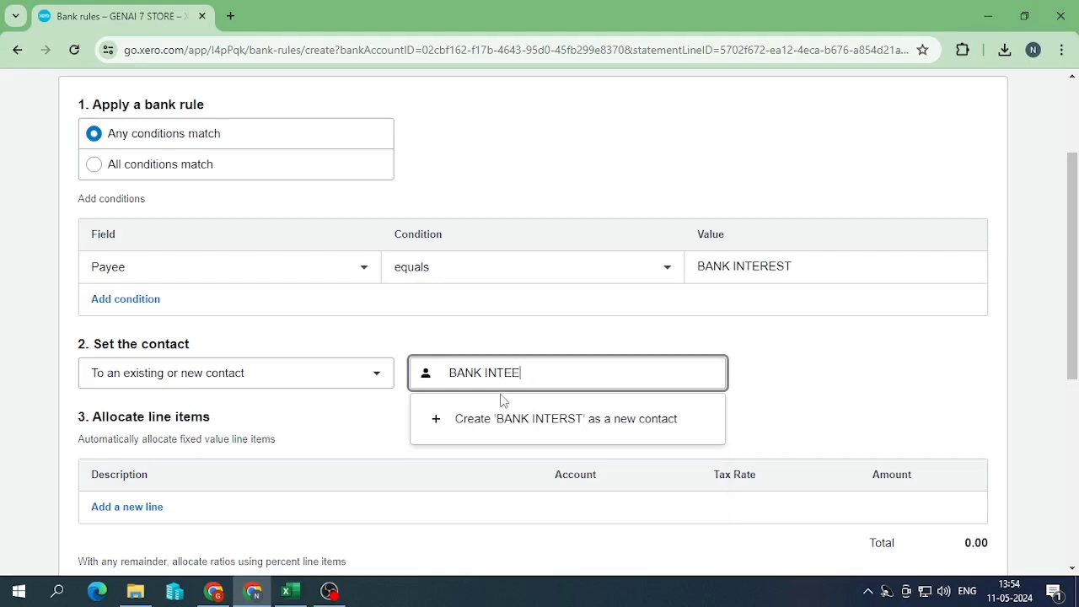
key(BackSpace)
text(REST)
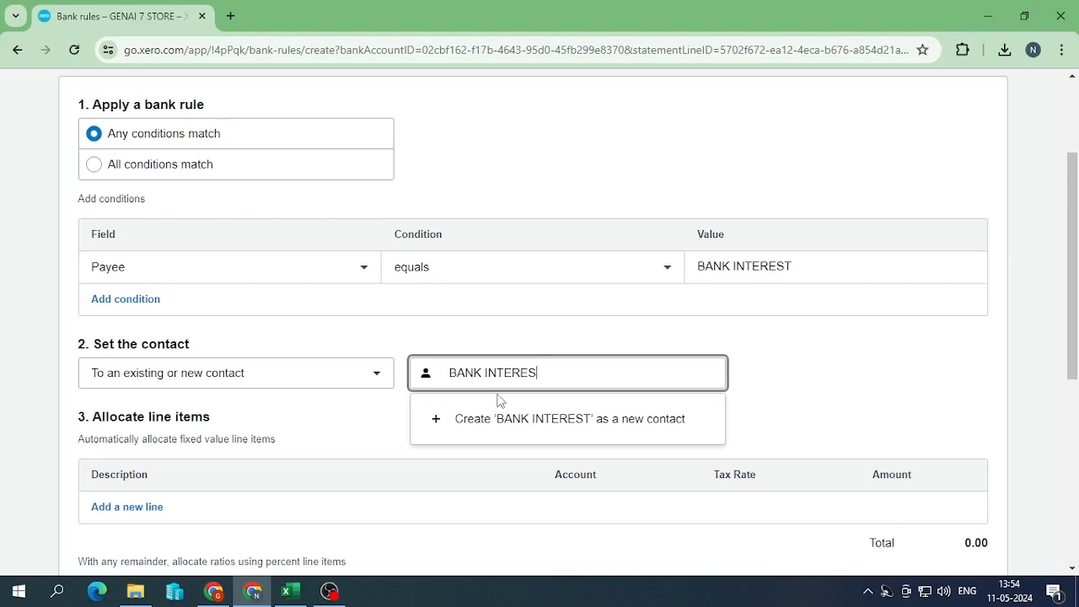
key(BackSpace)
key(BackSpace)
key(BackSpace)
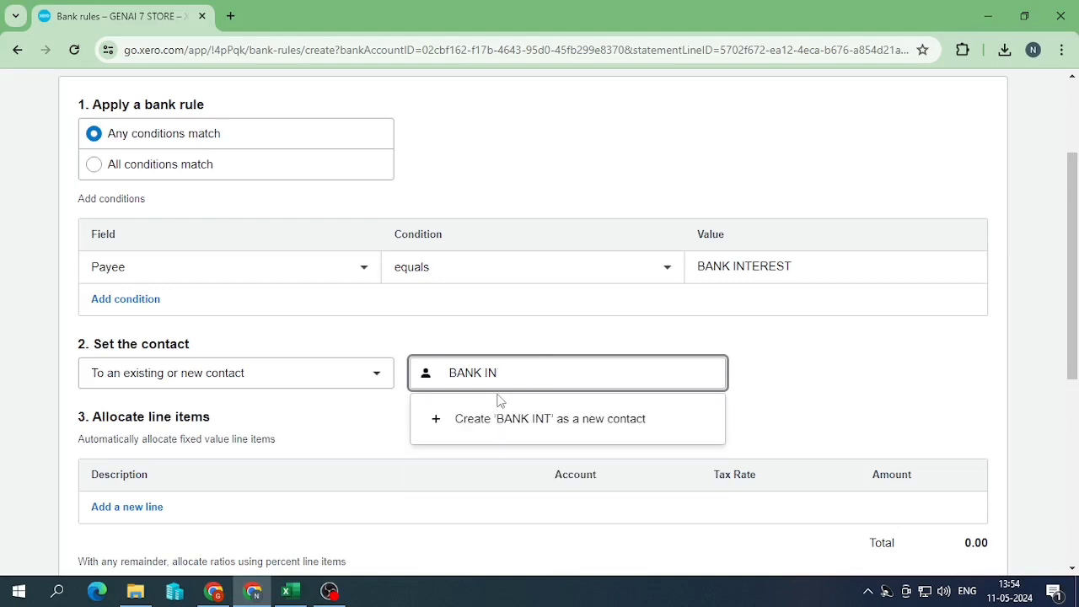
text(NTERS)
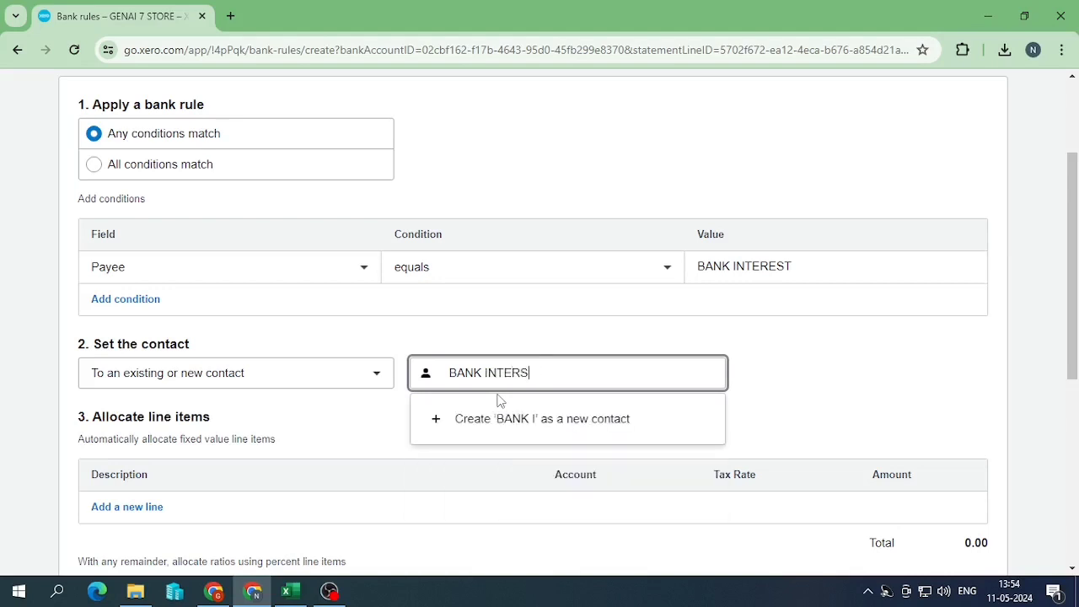
text(T)
click(431, 432)
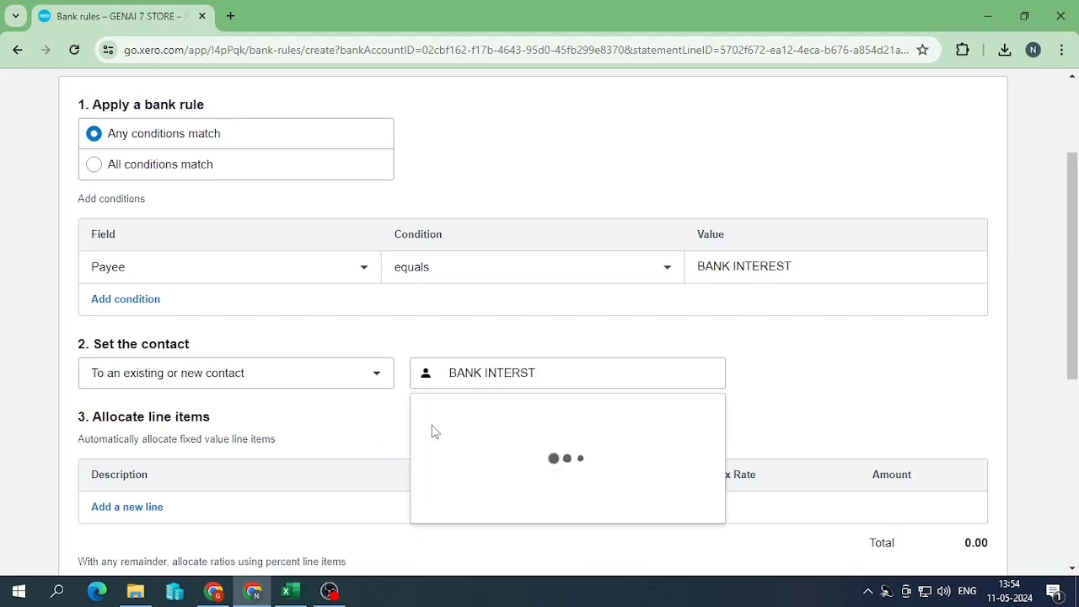
Step: Fill in the 100% remainder line with the description BANK INT and the account 270 - Interest Income
scroll(385, 376, down, 2)
scroll(397, 273, down, 2)
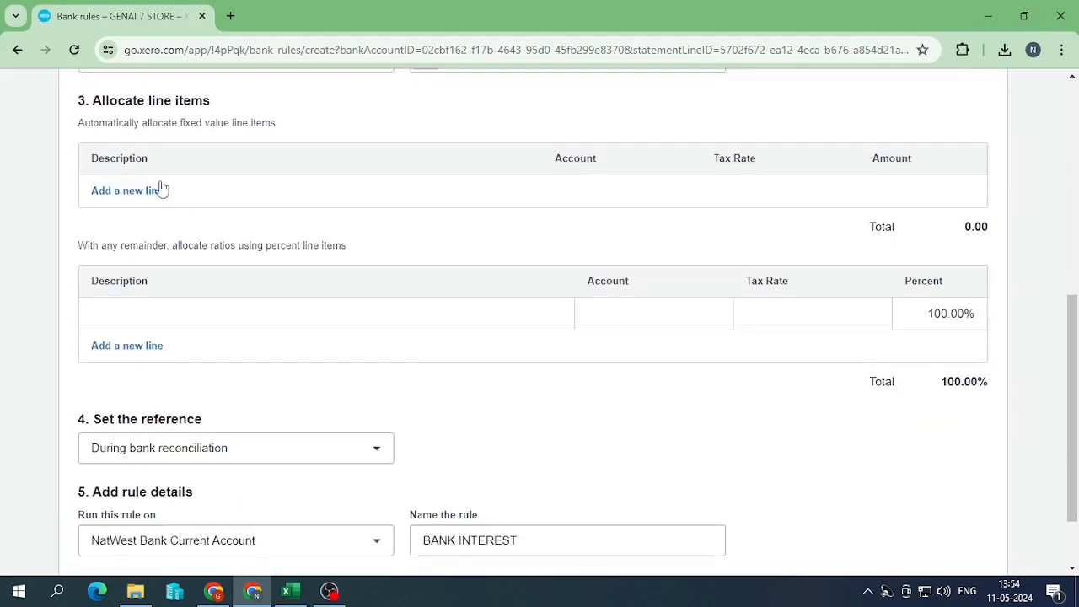
click(406, 316)
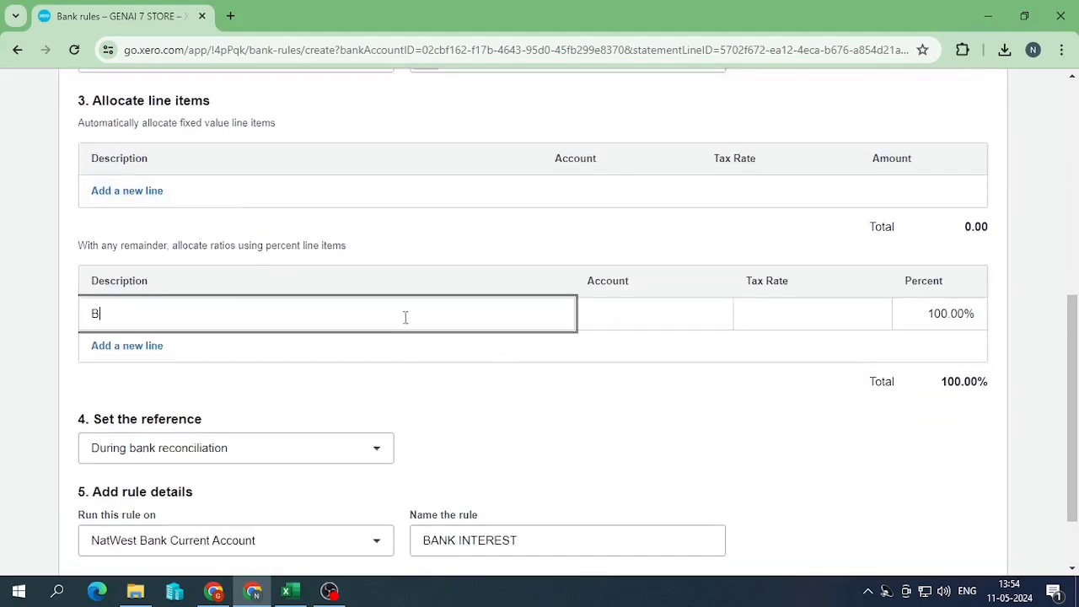
text(BANK INT)
key(Tab)
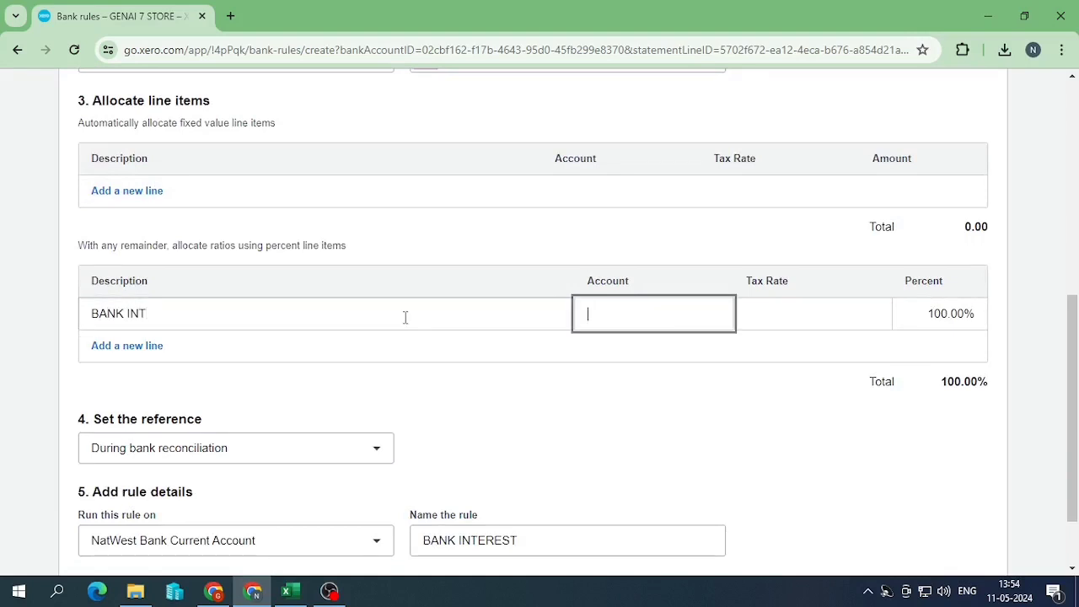
text(IN)
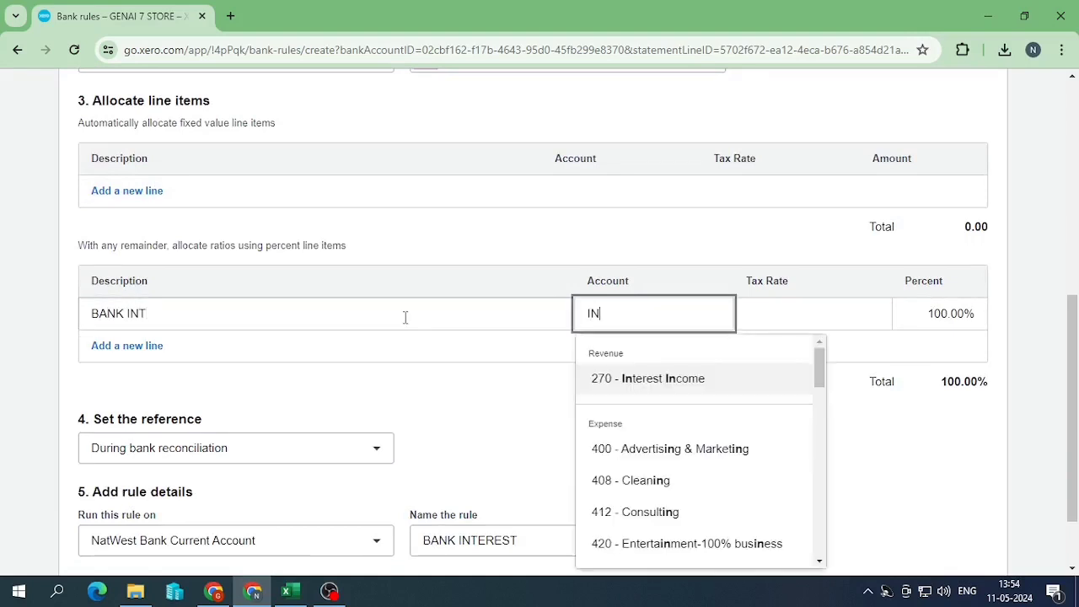
click(637, 386)
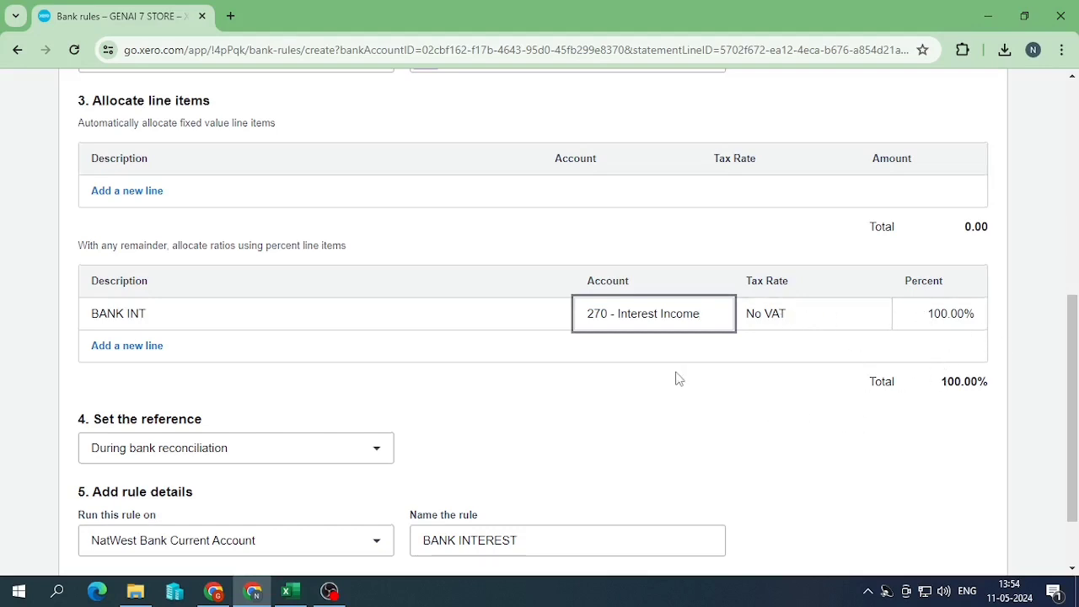
scroll(680, 380, down, 1)
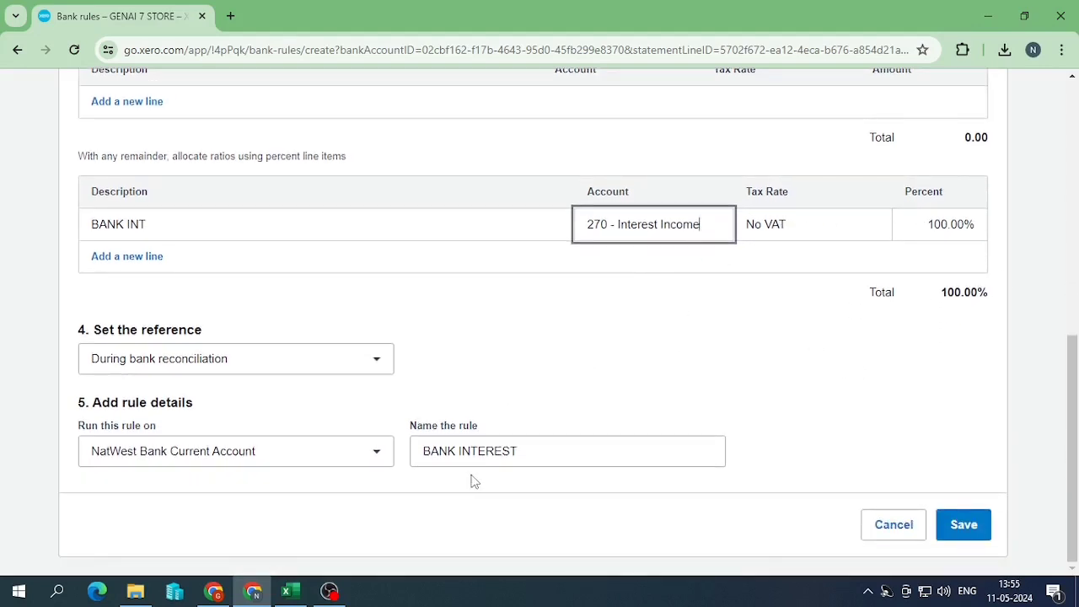
click(313, 362)
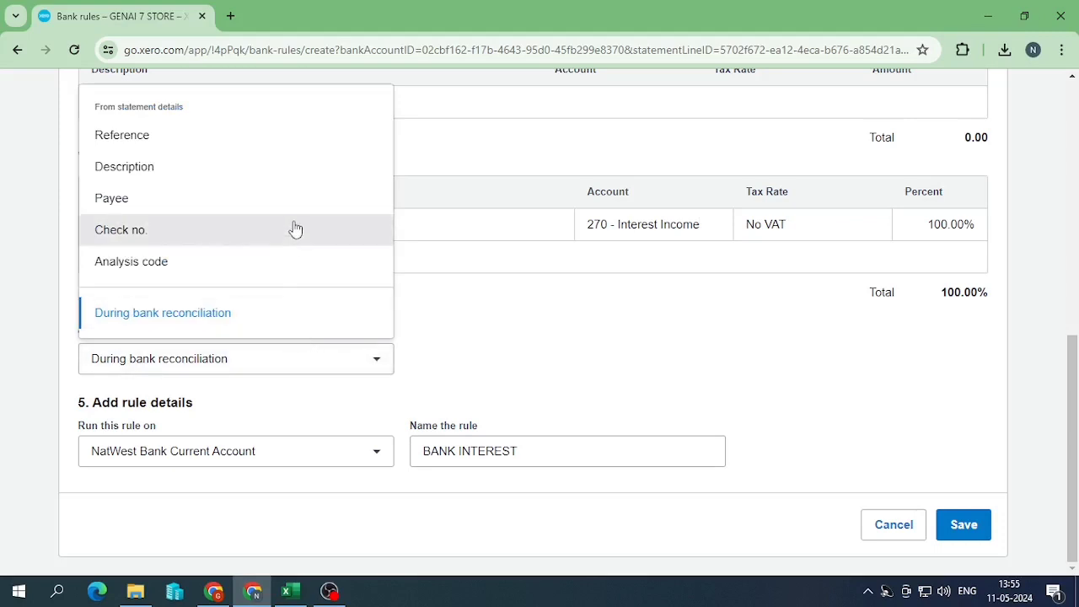
click(167, 171)
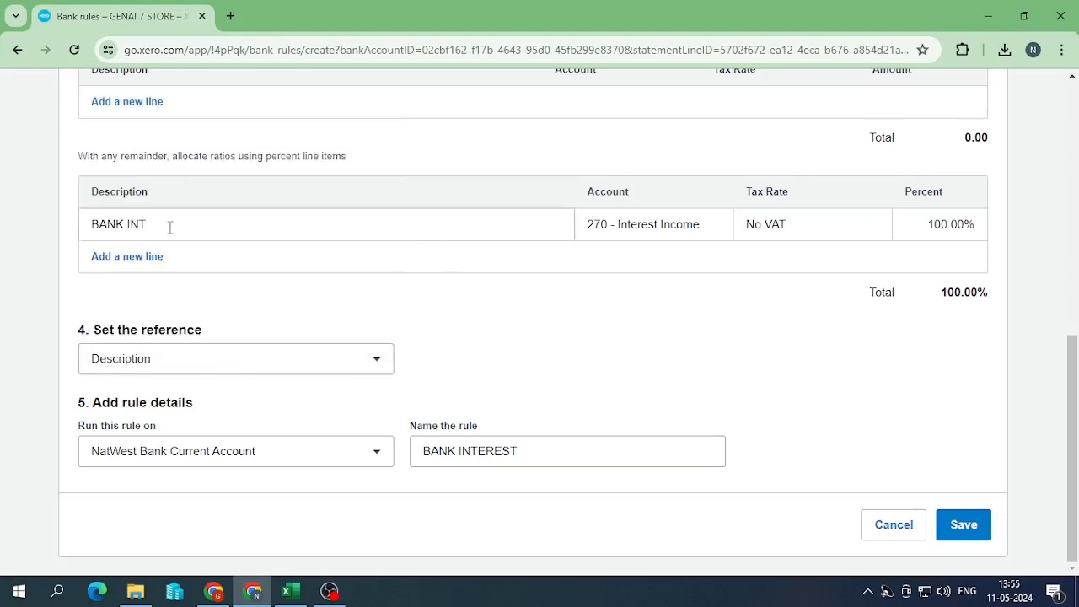
click(198, 373)
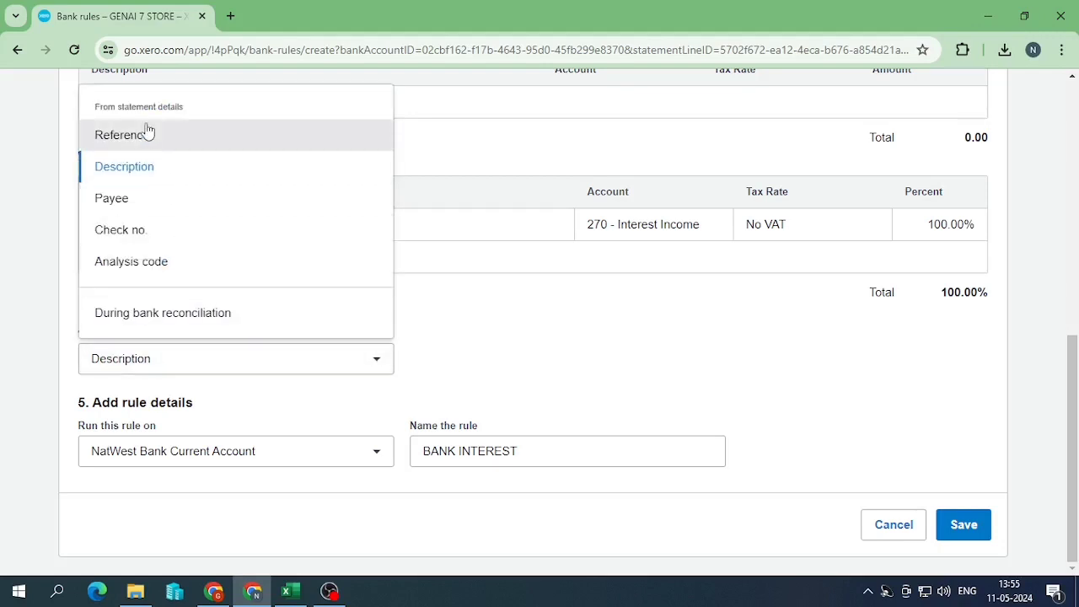
click(195, 318)
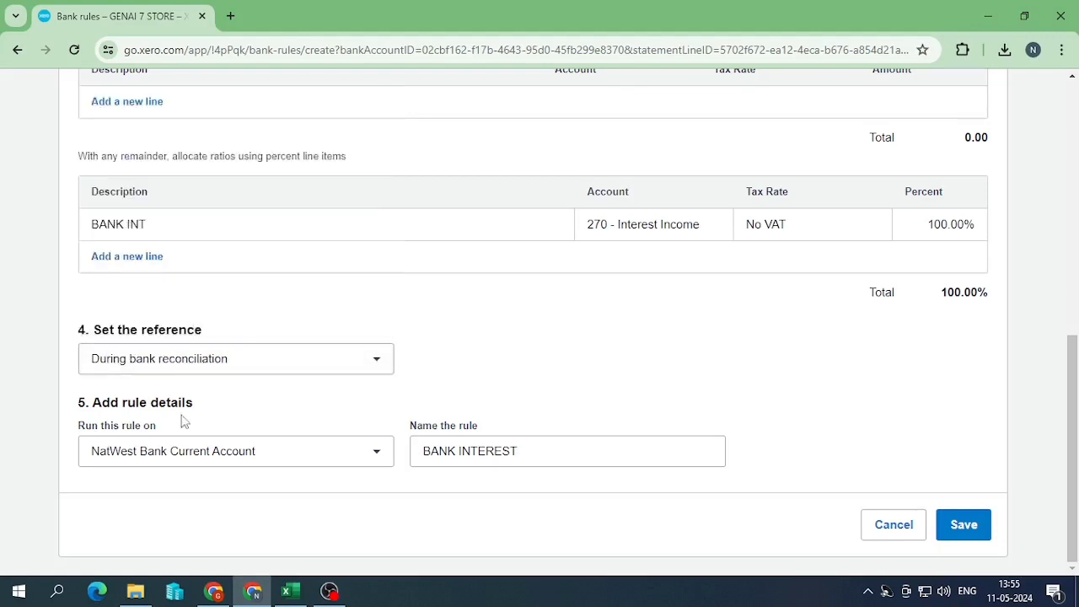
Step: Keep the rule running on NatWest Bank Current Account and save the BANK INTEREST rule
click(332, 467)
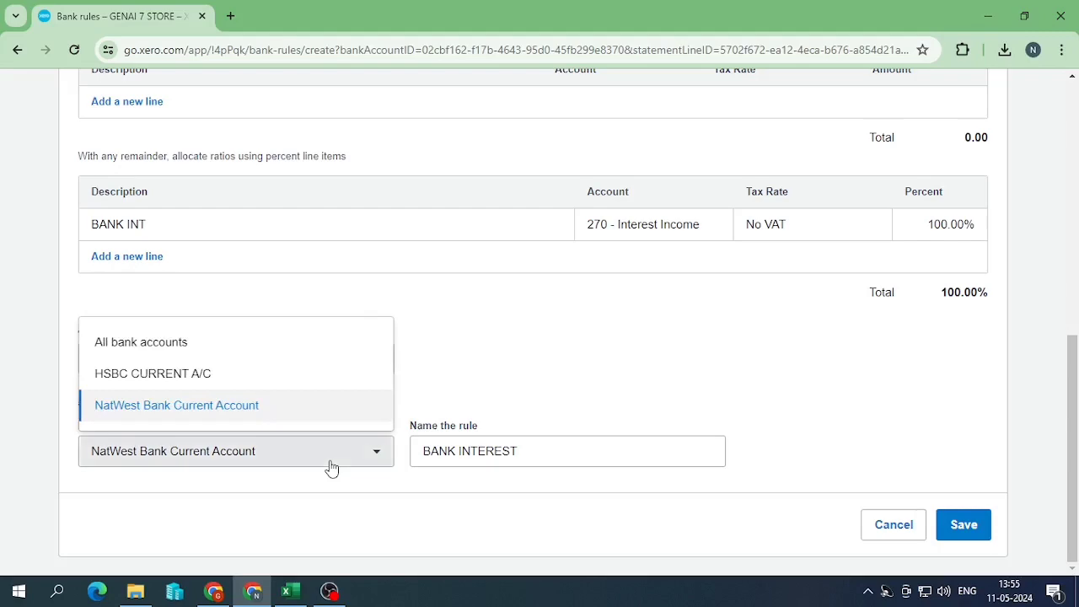
click(332, 468)
click(960, 525)
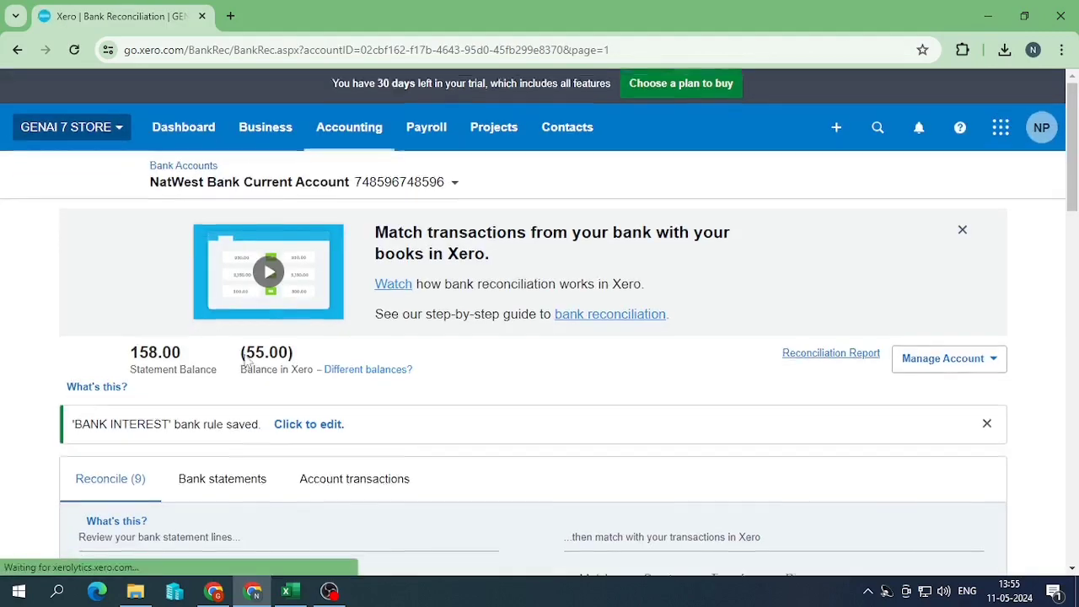
Step: Reconcile the BANK INTEREST statement lines of 20 Apr, 30 Apr and 12 May 2024 by accepting the suggested BANK INTEREST rule for each
scroll(256, 370, down, 3)
scroll(255, 370, down, 7)
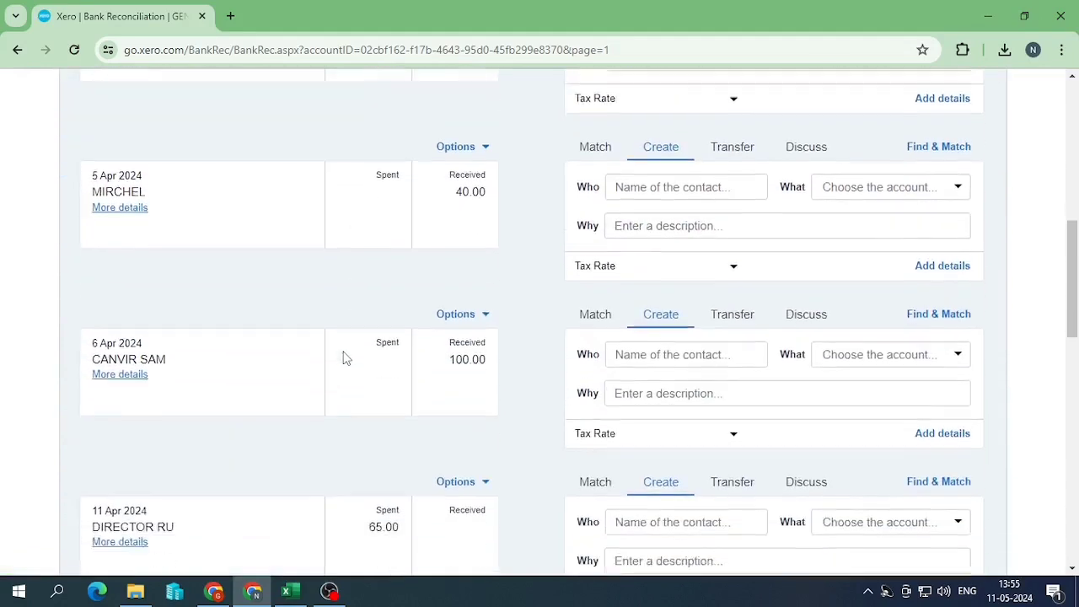
scroll(343, 359, down, 2)
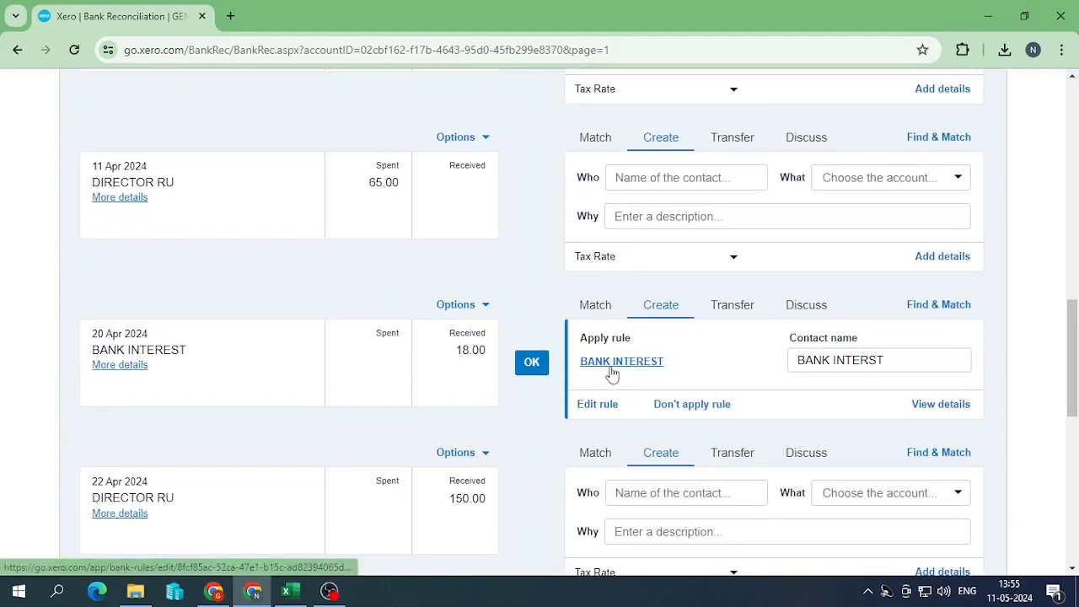
click(530, 365)
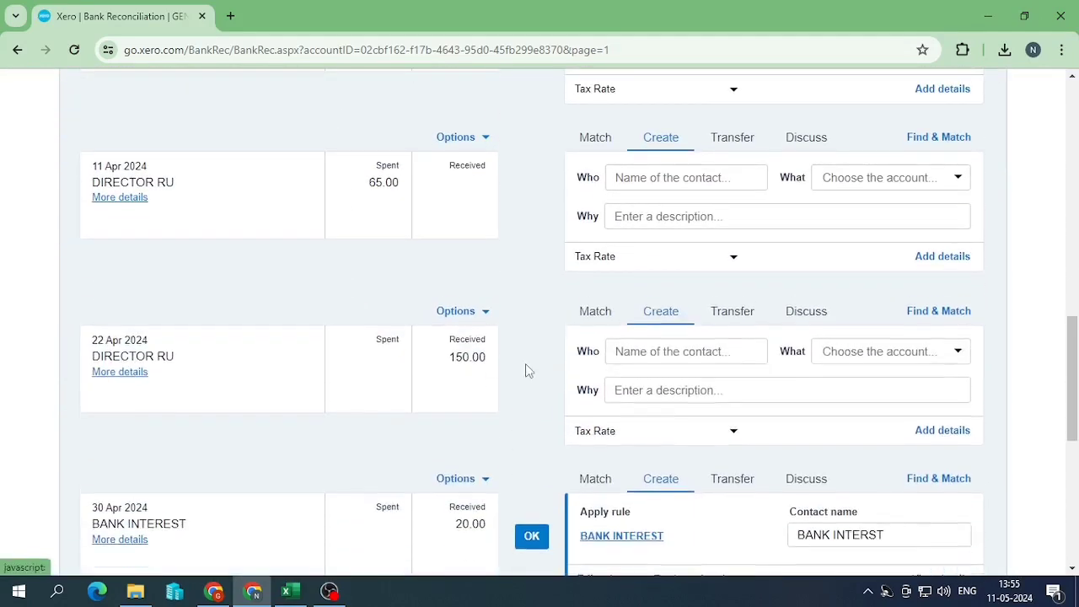
click(532, 373)
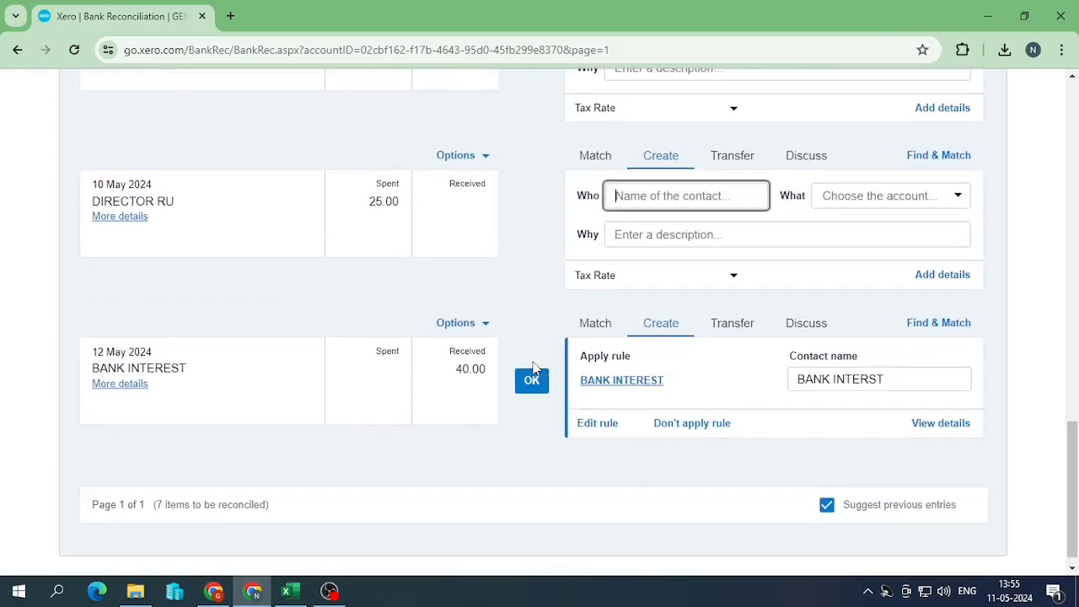
click(532, 381)
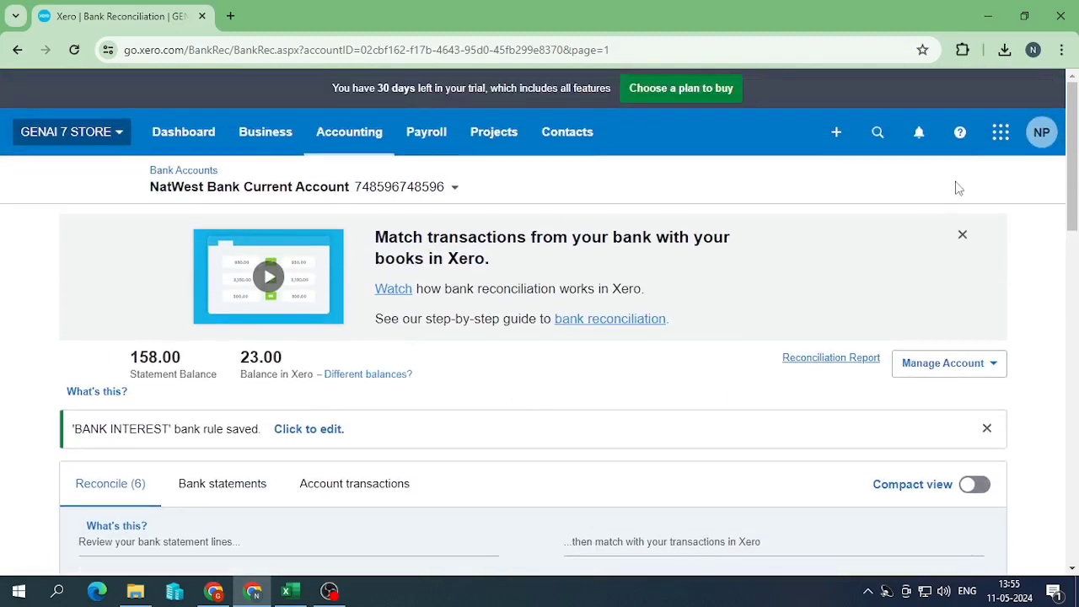
click(958, 145)
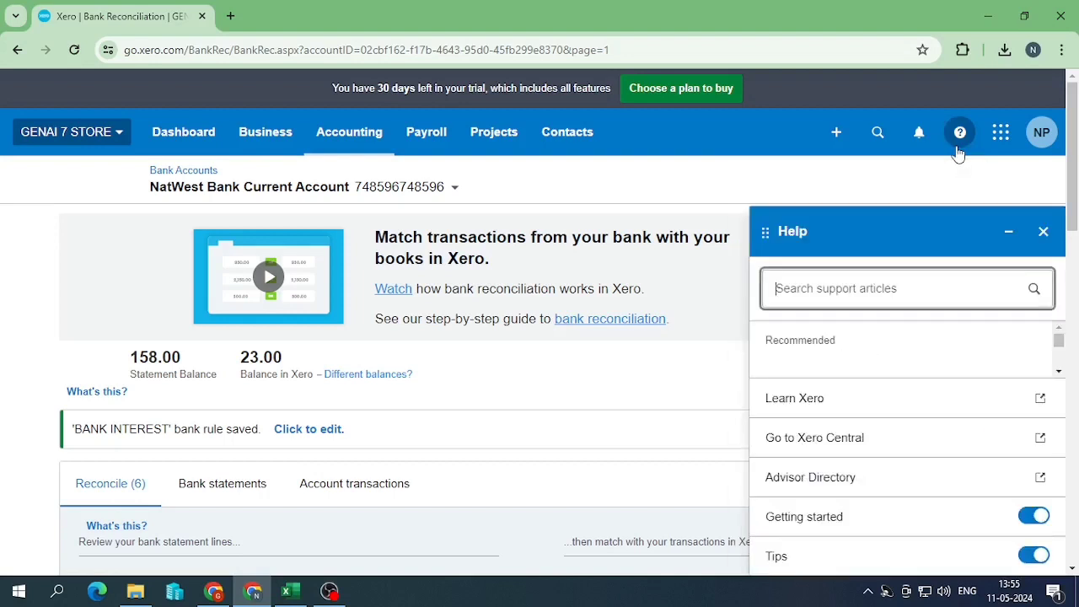
click(959, 145)
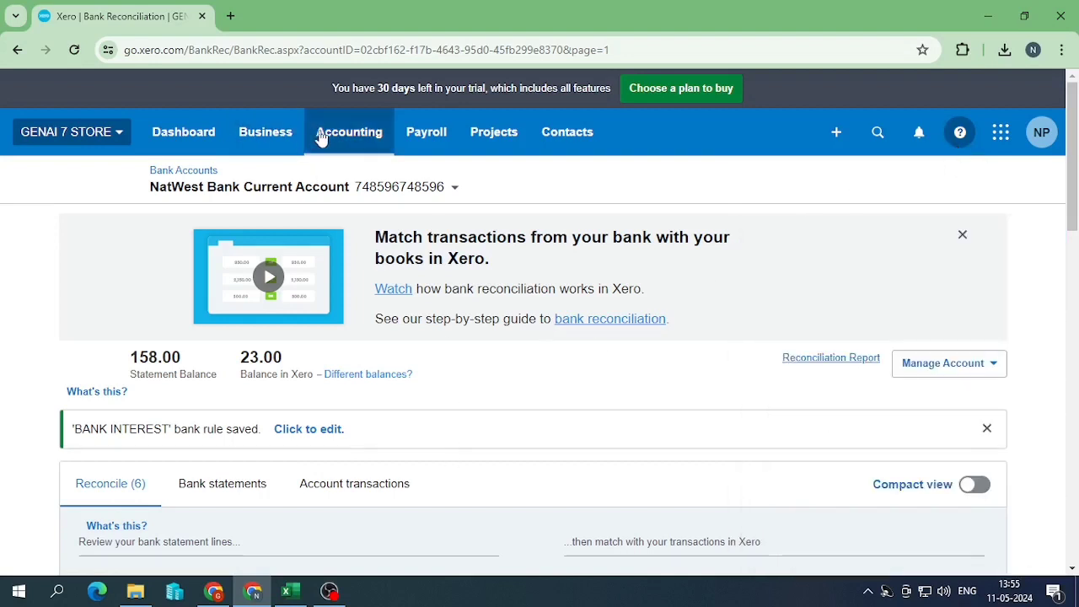
click(210, 172)
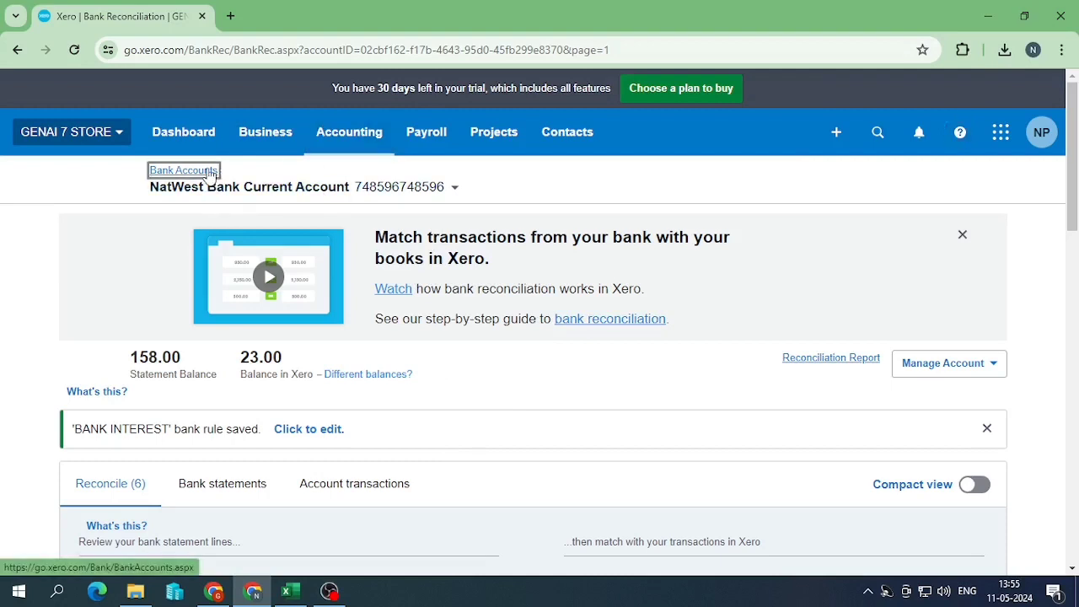
drag(211, 174, 221, 185)
Step: Open the bank rules from the NatWest account's management options and view the receive money rules
click(1001, 373)
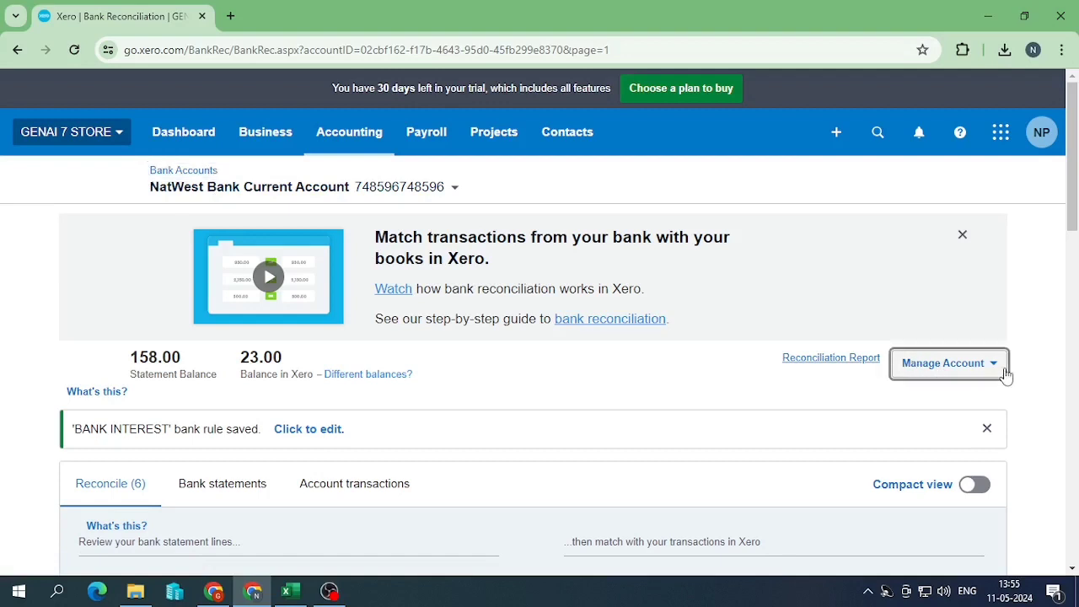
click(909, 464)
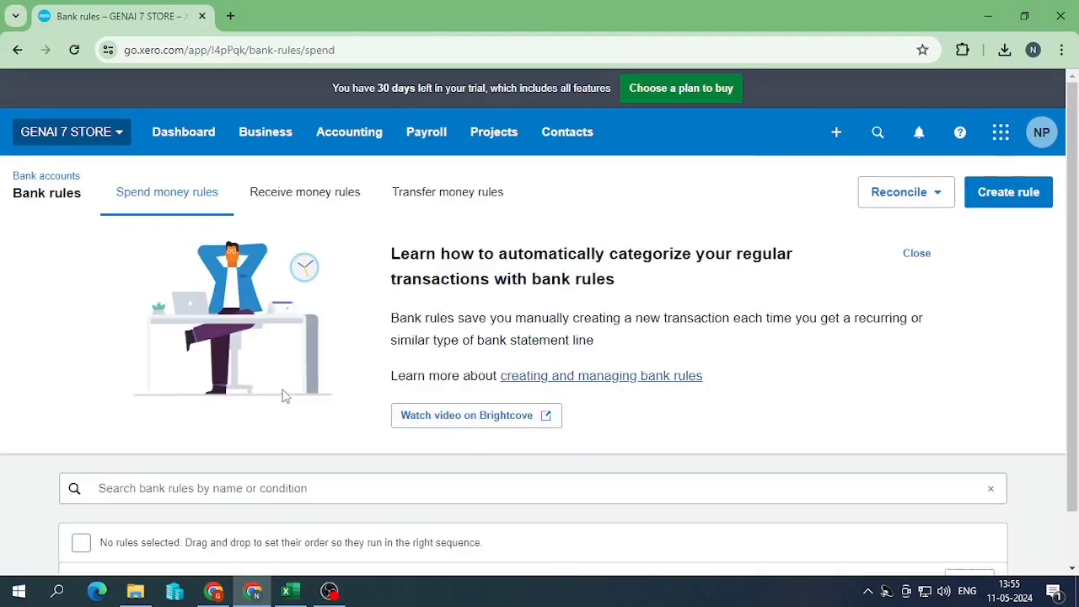
scroll(284, 396, down, 1)
click(253, 133)
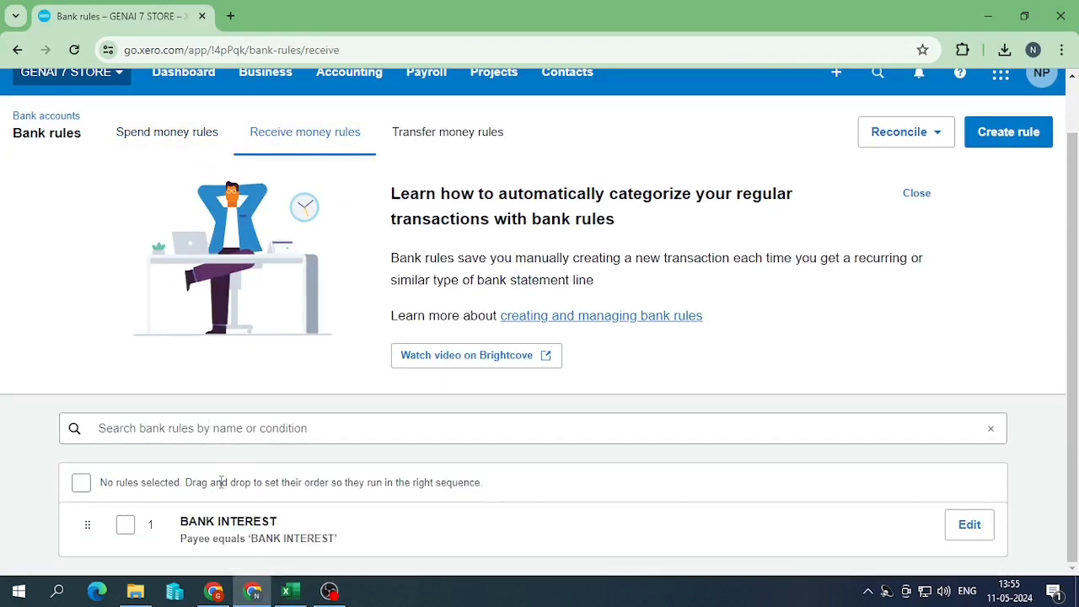
scroll(310, 396, up, 1)
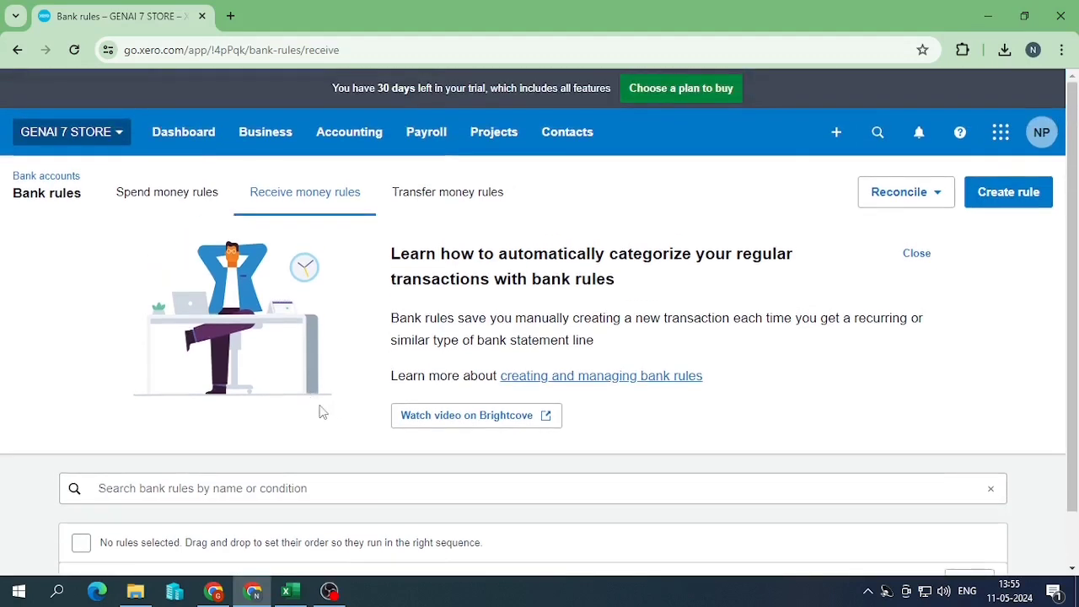